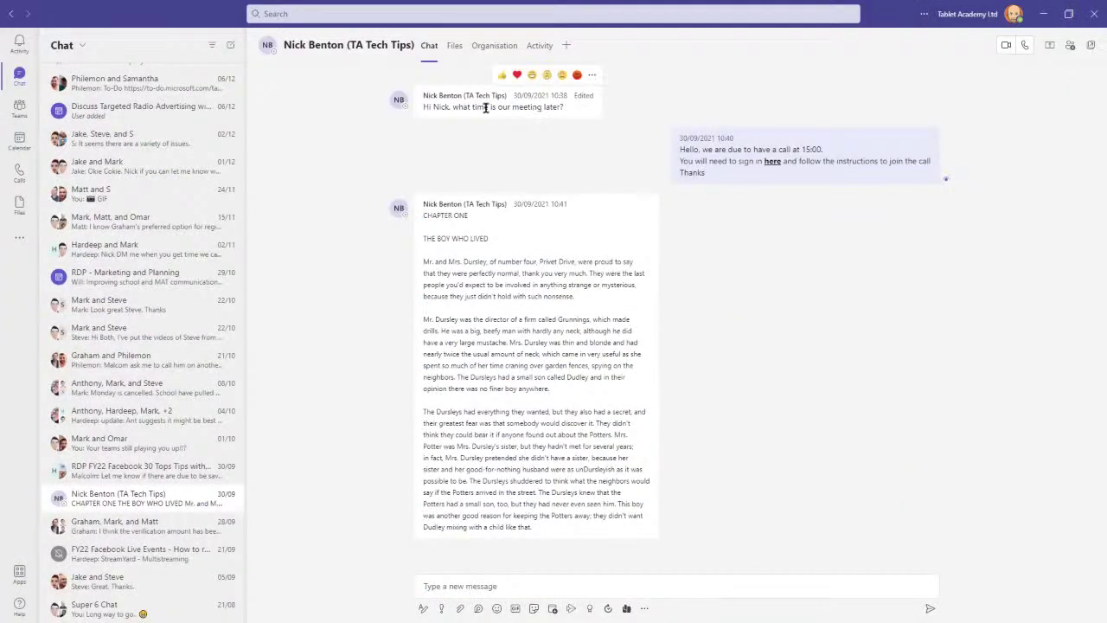
Send the filler message "dljangkjrn'oaegn" in the open chat
{"action": "left_click", "coordinate": [482, 587]}
{"action": "type", "text": "dljangkjrn'oaegn"}
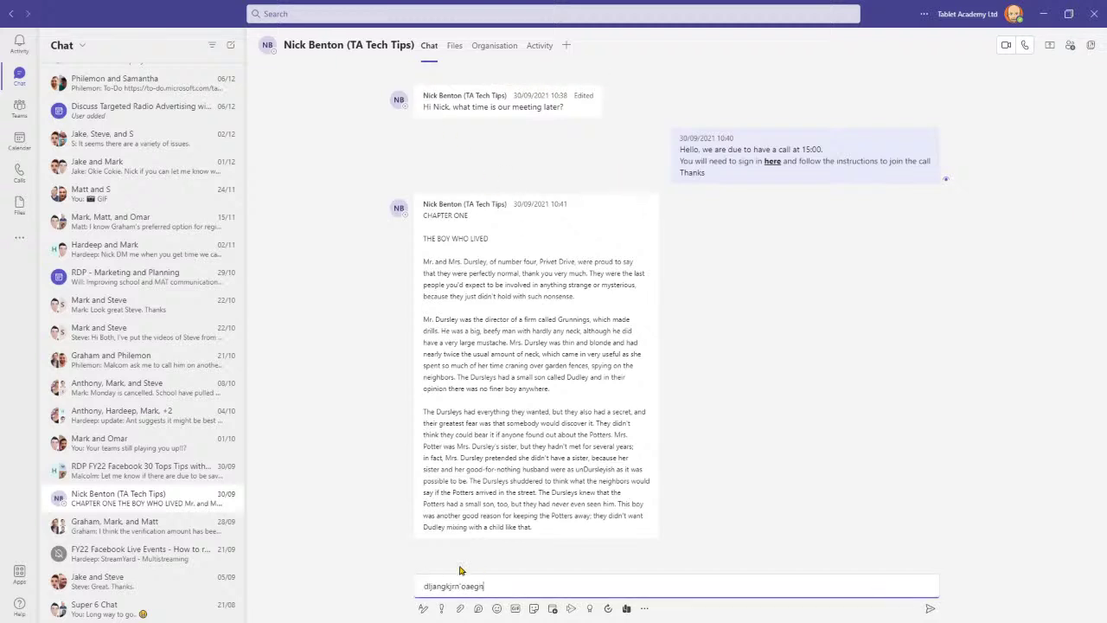
{"action": "key", "text": "Return"}
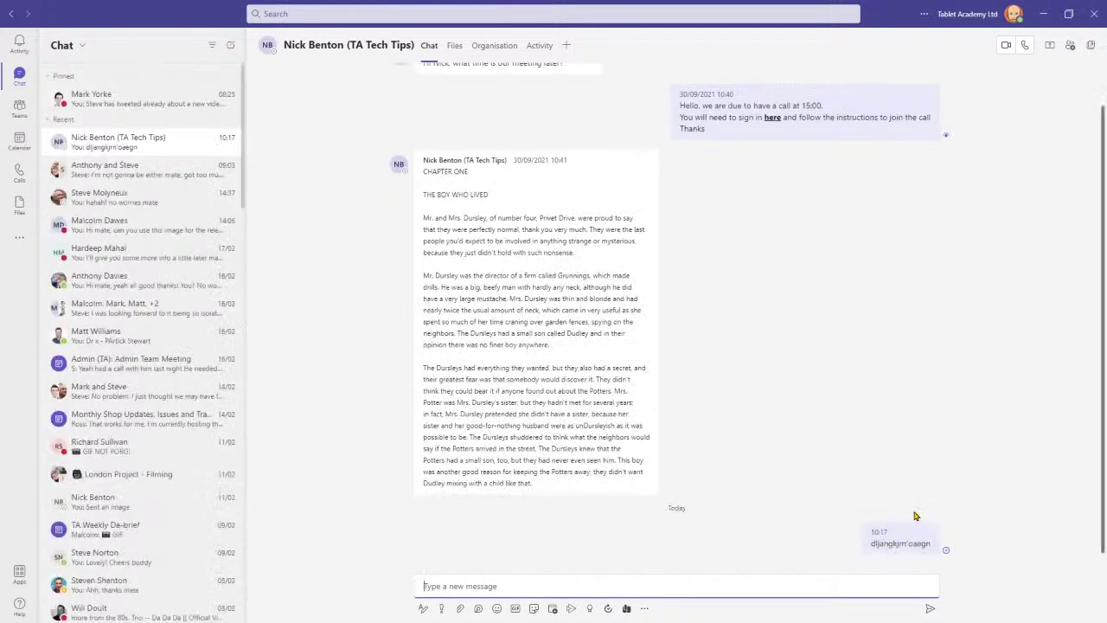
Reply directly to the earlier message asking what time the meeting is with "I think its at 10pm"
{"action": "mouse_move", "coordinate": [880, 525]}
{"action": "scroll", "coordinate": [648, 251], "scroll_direction": "up", "scroll_amount": 1}
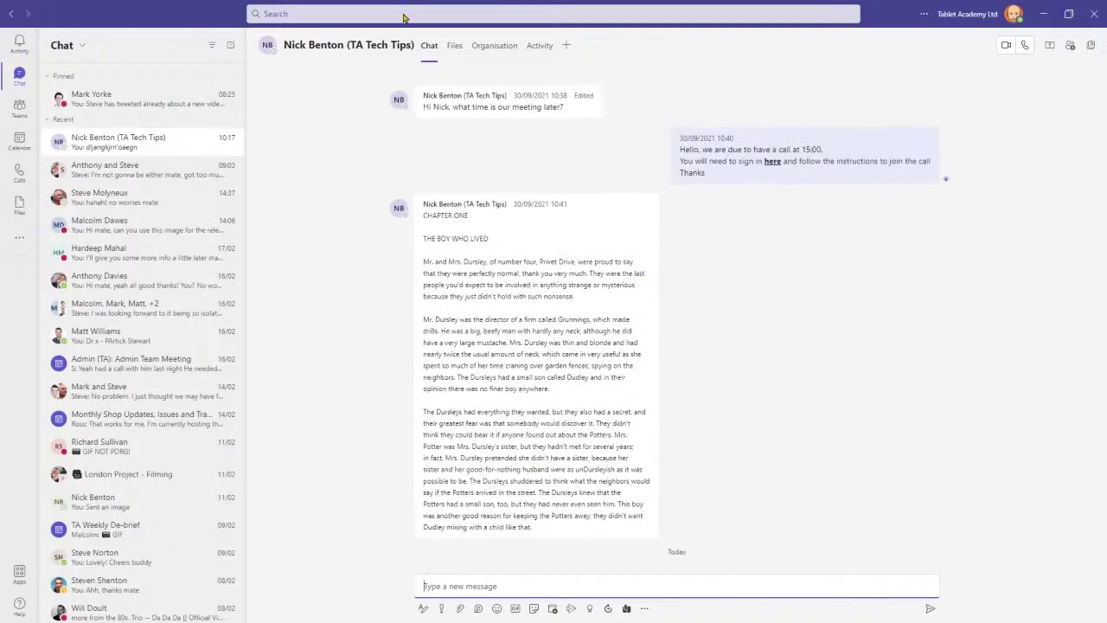
{"action": "mouse_move", "coordinate": [588, 103]}
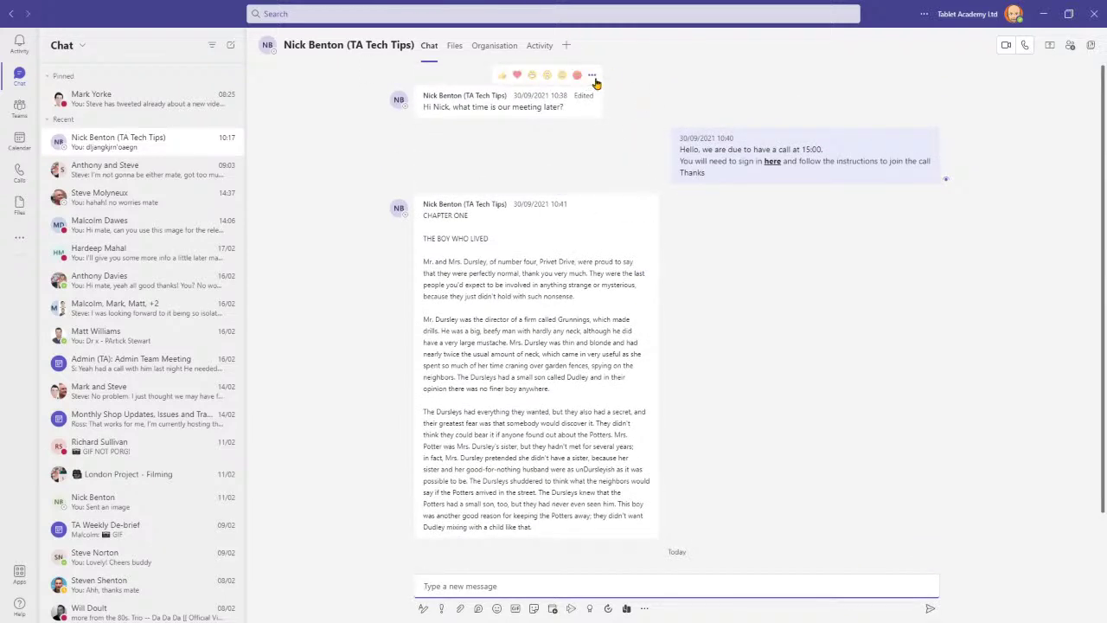
{"action": "left_click", "coordinate": [592, 77]}
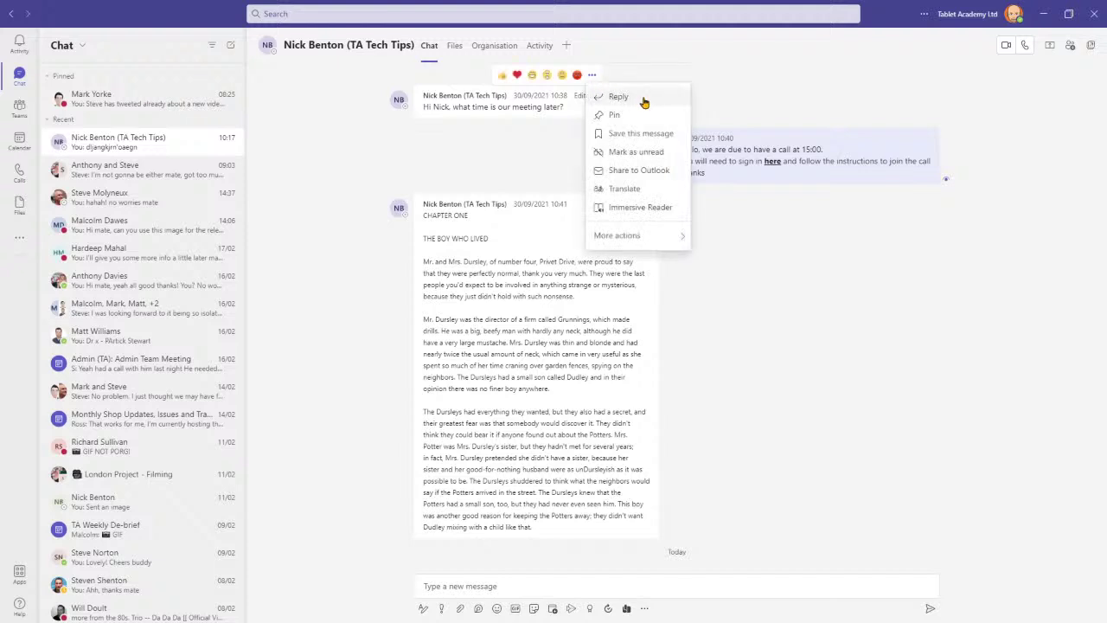
{"action": "left_click", "coordinate": [645, 98]}
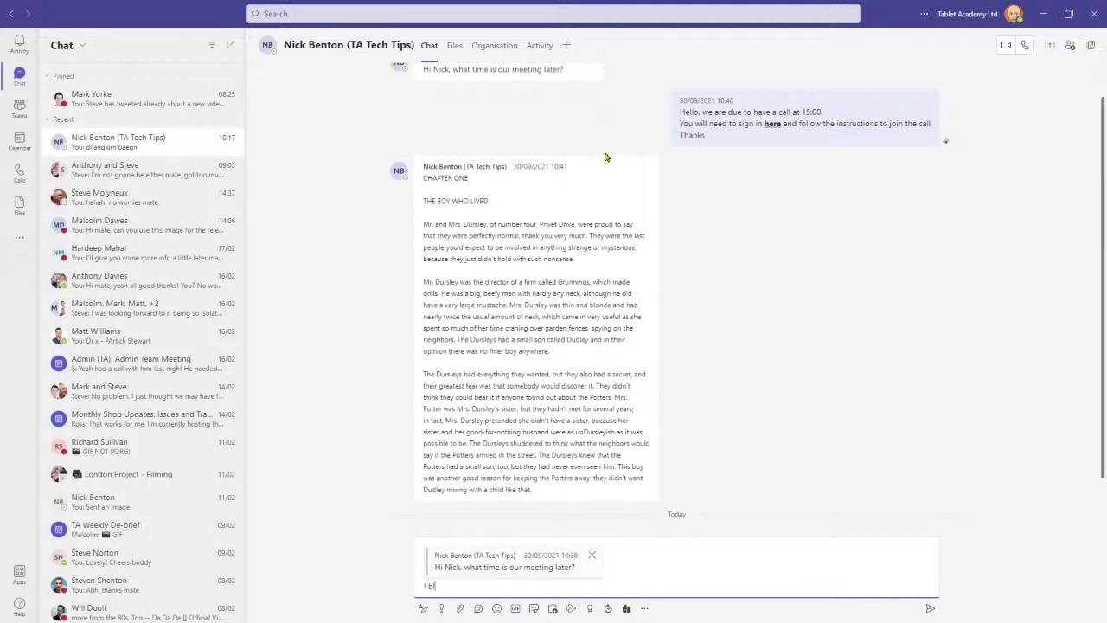
{"action": "type", "text": "I bli"}
{"action": "key", "text": "BackSpace"}
{"action": "type", "text": "think its at 10pm"}
{"action": "key", "text": "Return"}
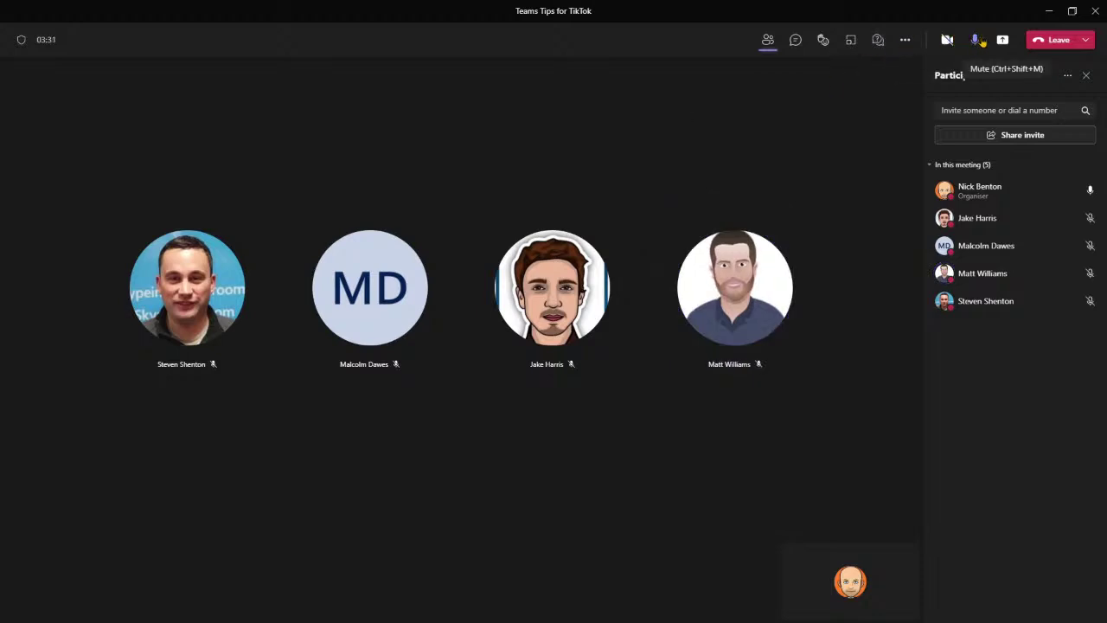
Mute the microphone in the meeting and temporarily unmute it to speak
{"action": "left_click", "coordinate": [979, 41]}
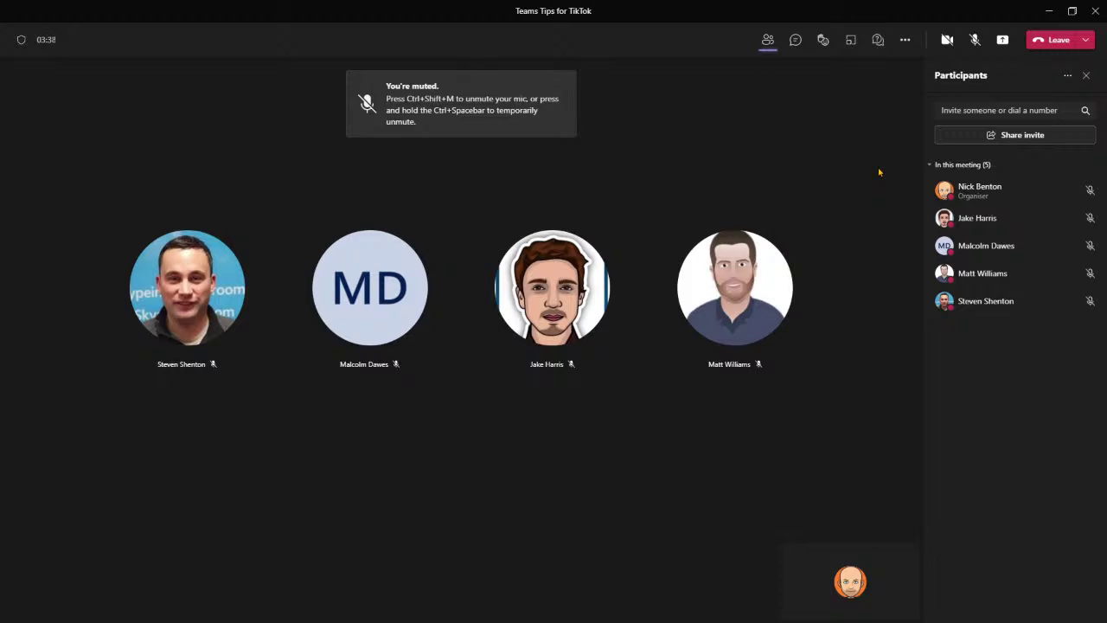
{"action": "key", "text": "ctrl+space"}
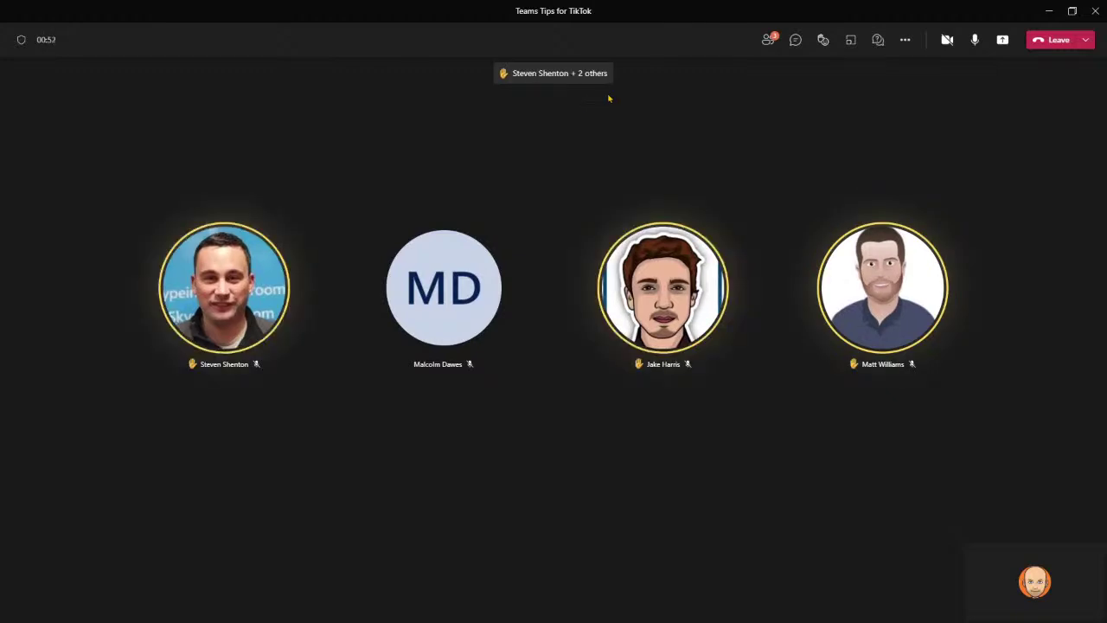
Show the meeting's participant list and examine the order in which hands were raised
{"action": "left_click", "coordinate": [777, 42]}
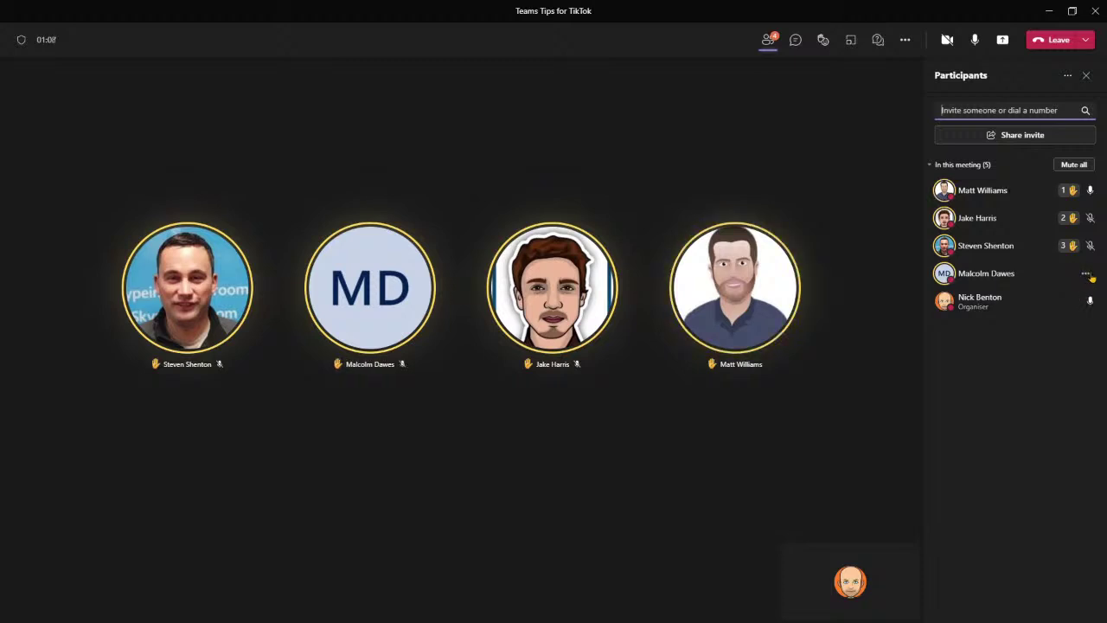
{"action": "left_click", "coordinate": [1085, 218]}
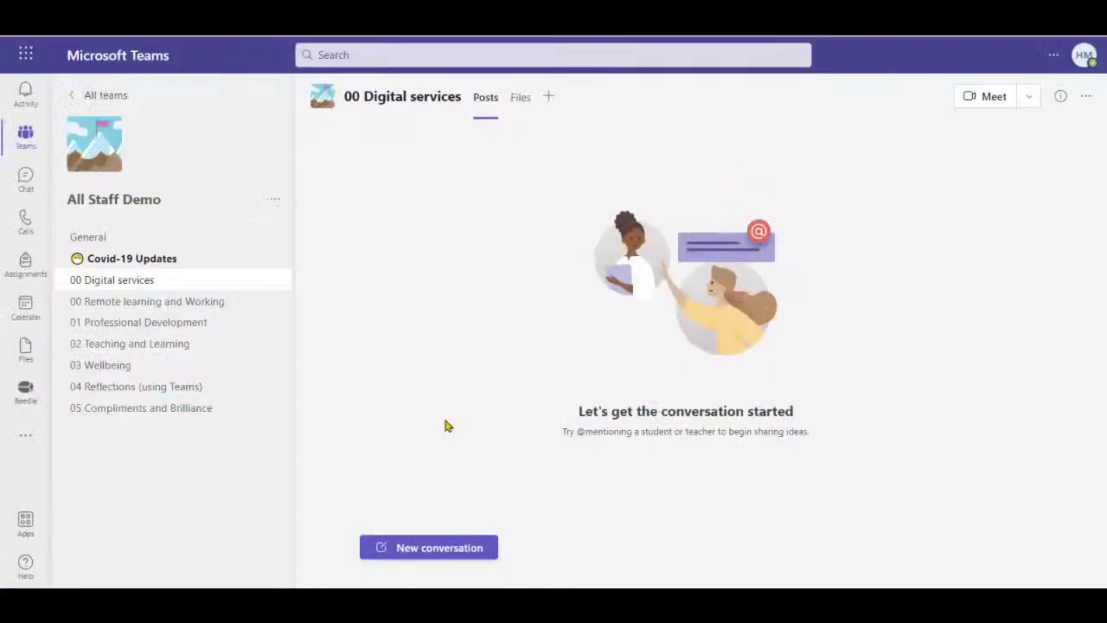
Send a Forms poll in the 00 Digital services channel asking "Which would you prefer?" with options "A Holiday?" and "A Pay Rise?"
{"action": "left_click", "coordinate": [479, 552]}
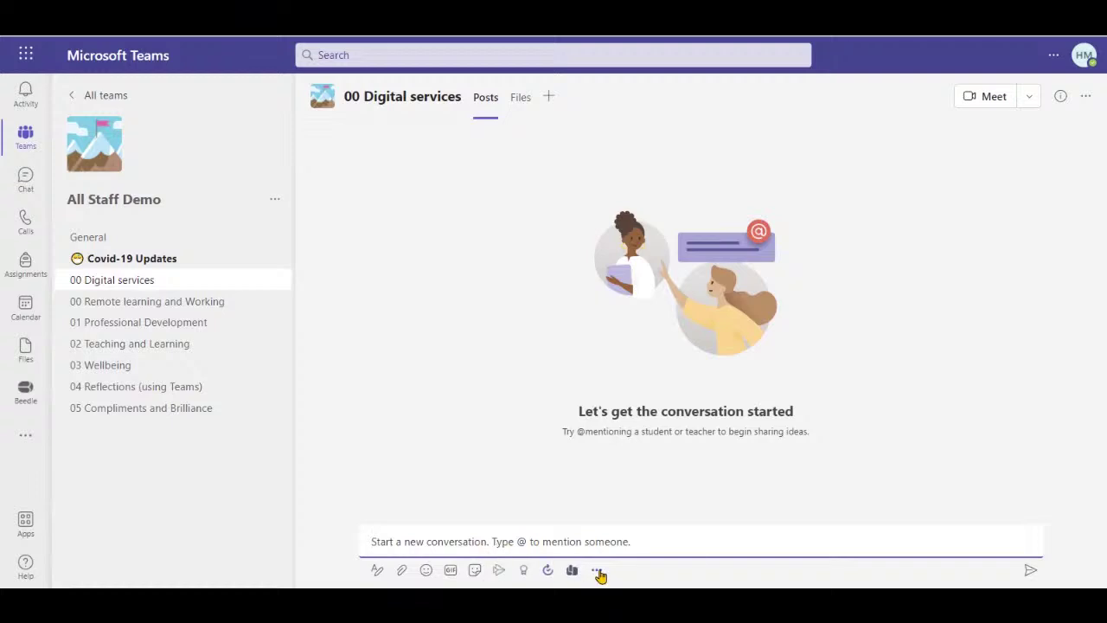
{"action": "left_click", "coordinate": [598, 571]}
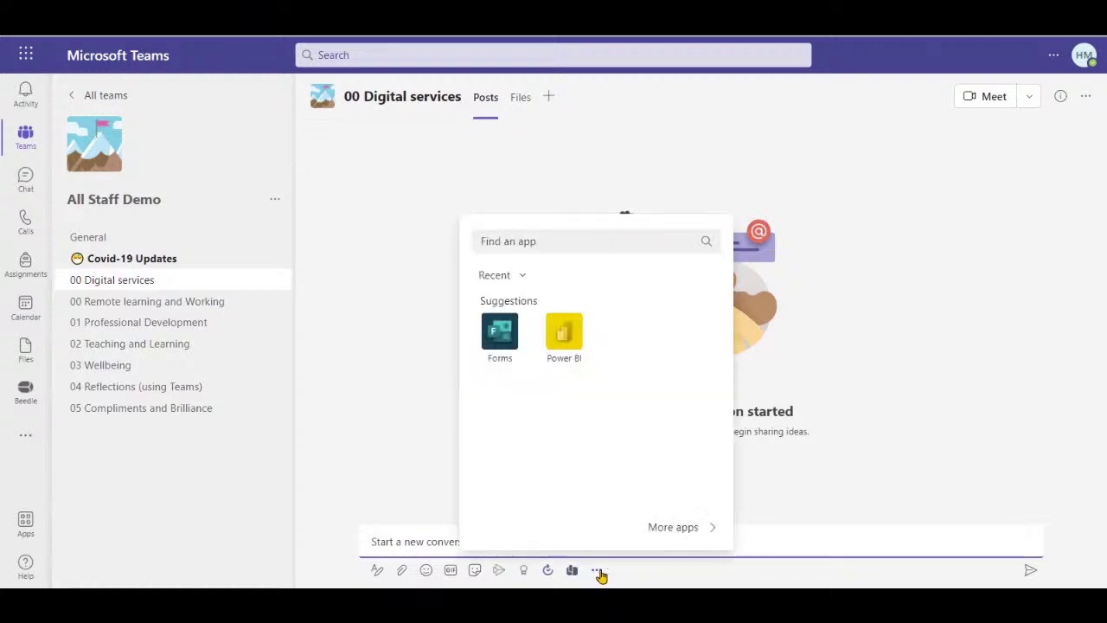
{"action": "left_click", "coordinate": [506, 341]}
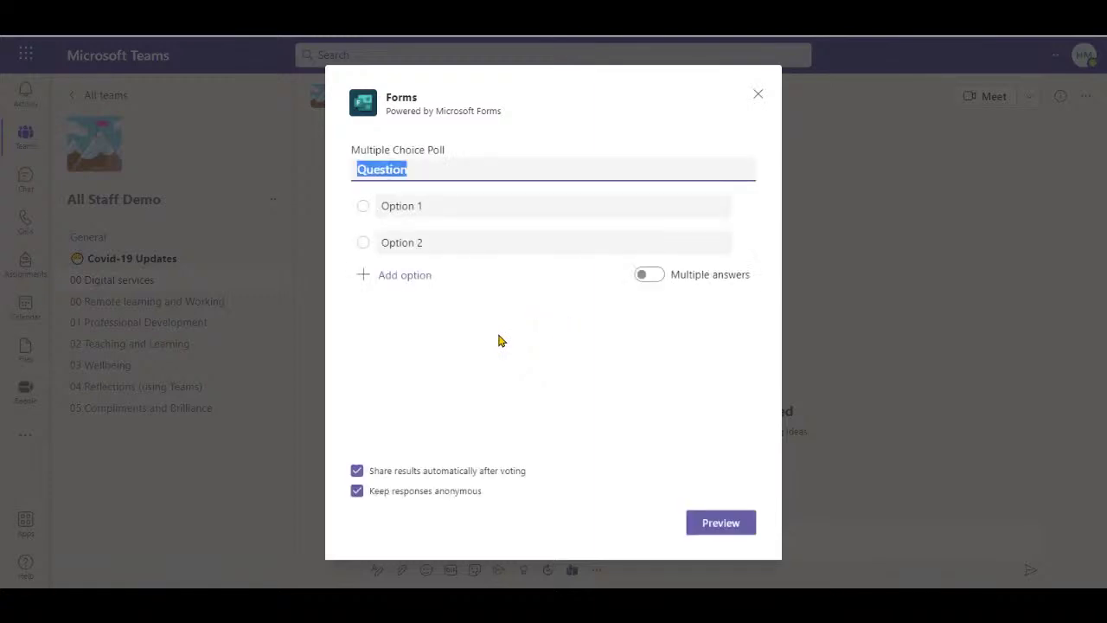
{"action": "left_click", "coordinate": [433, 168]}
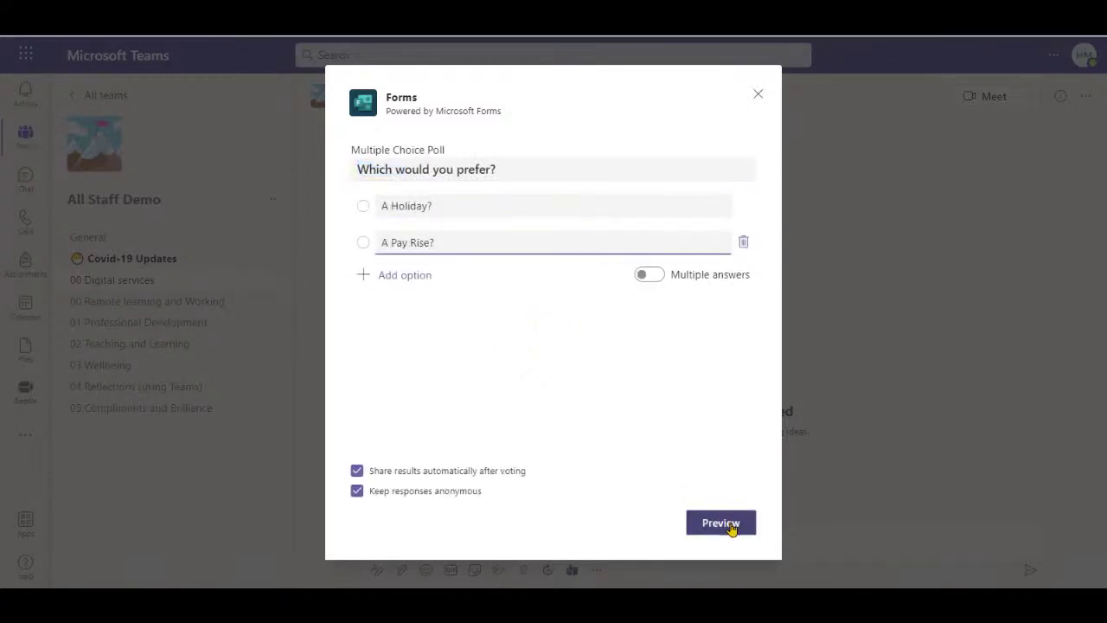
{"action": "left_click", "coordinate": [729, 526]}
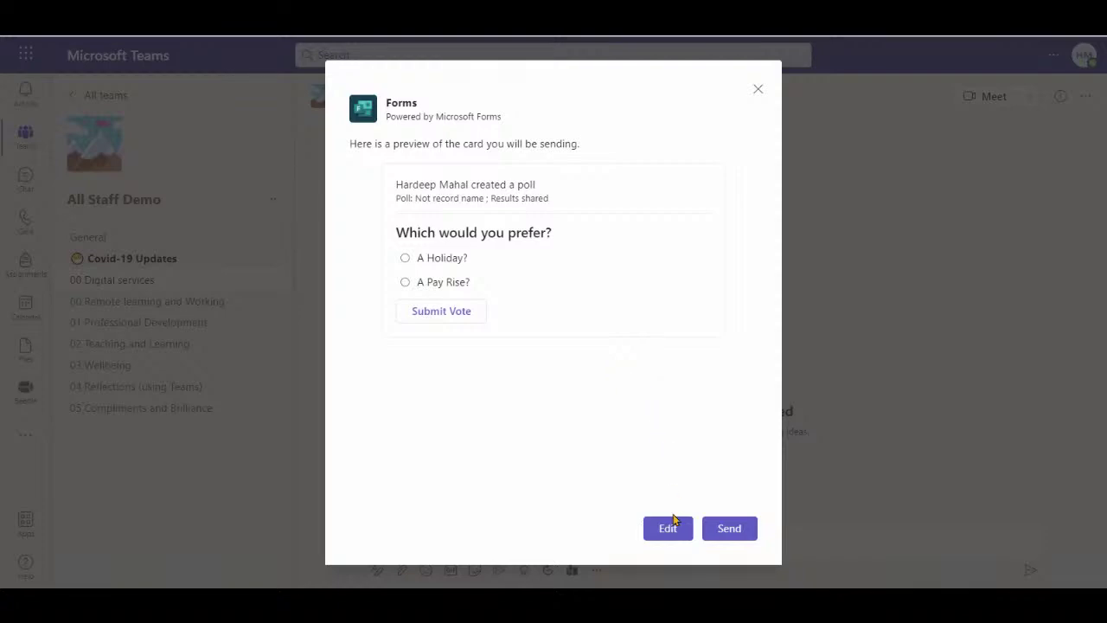
{"action": "left_click", "coordinate": [729, 528]}
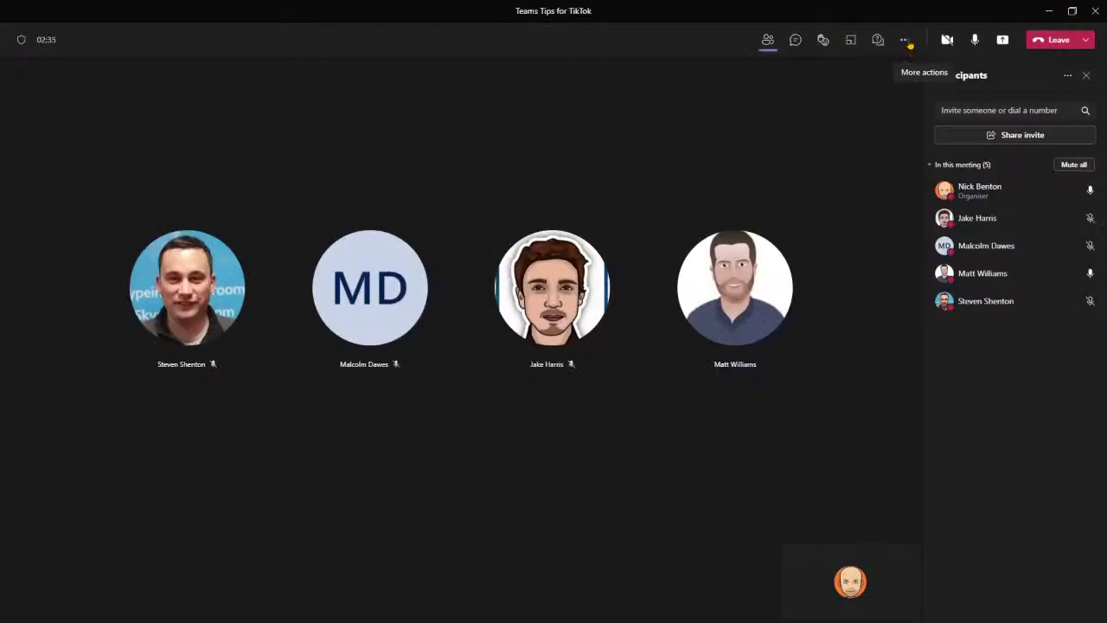
Turn on live captions in the meeting
{"action": "left_click", "coordinate": [905, 40]}
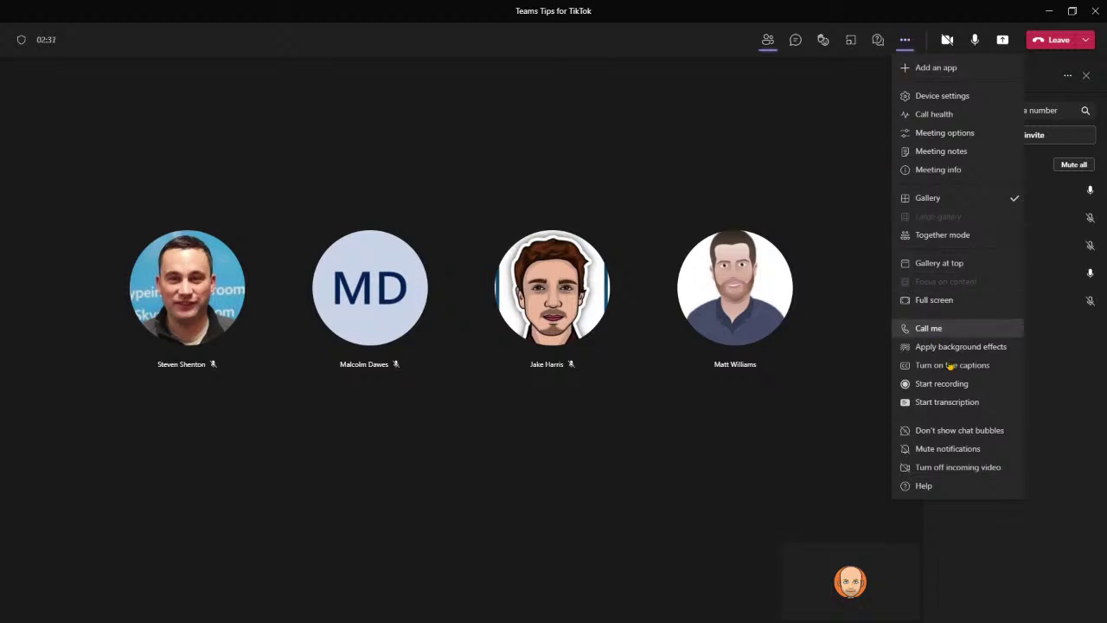
{"action": "left_click", "coordinate": [965, 366]}
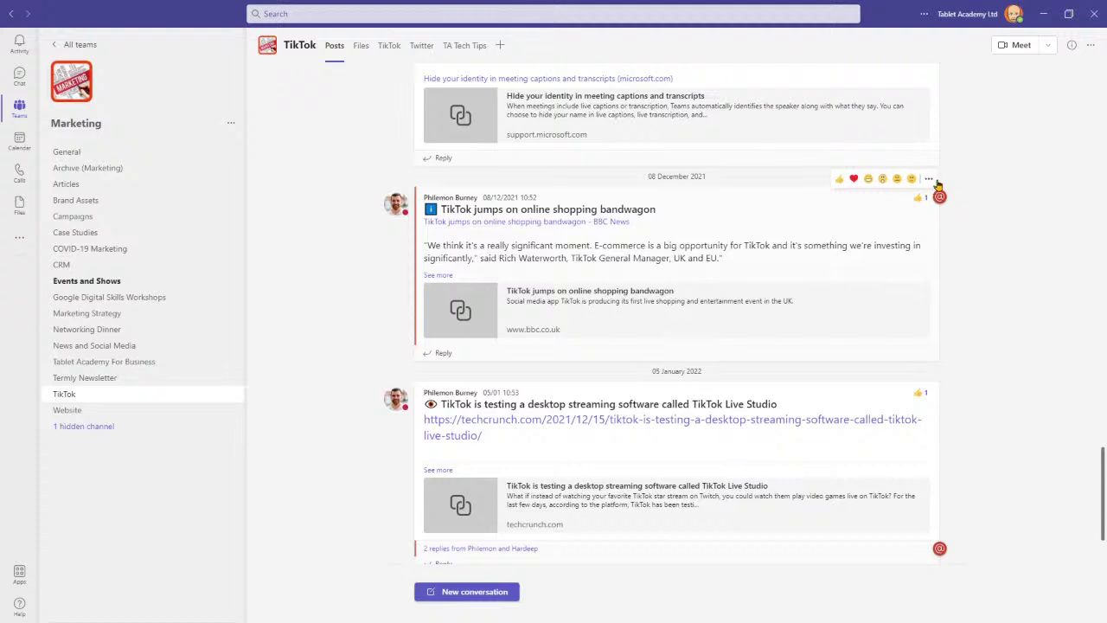
Save the TikTok channel posts "TikTok jumps on online shopping bandwagon" and "Apple Tutorials"
{"action": "left_click", "coordinate": [937, 183]}
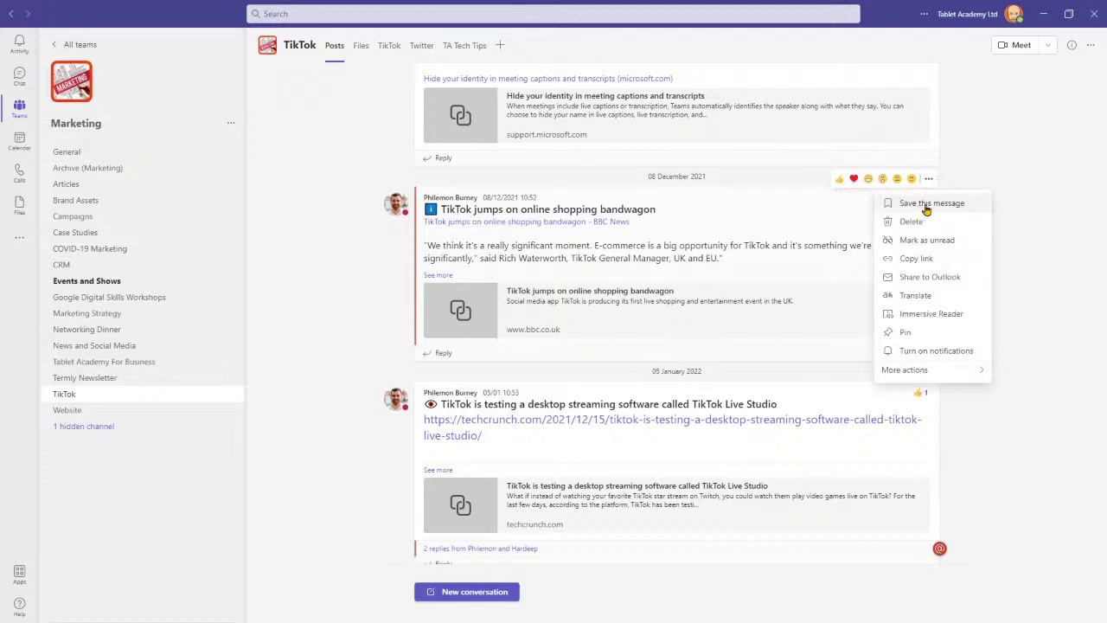
{"action": "left_click", "coordinate": [916, 206]}
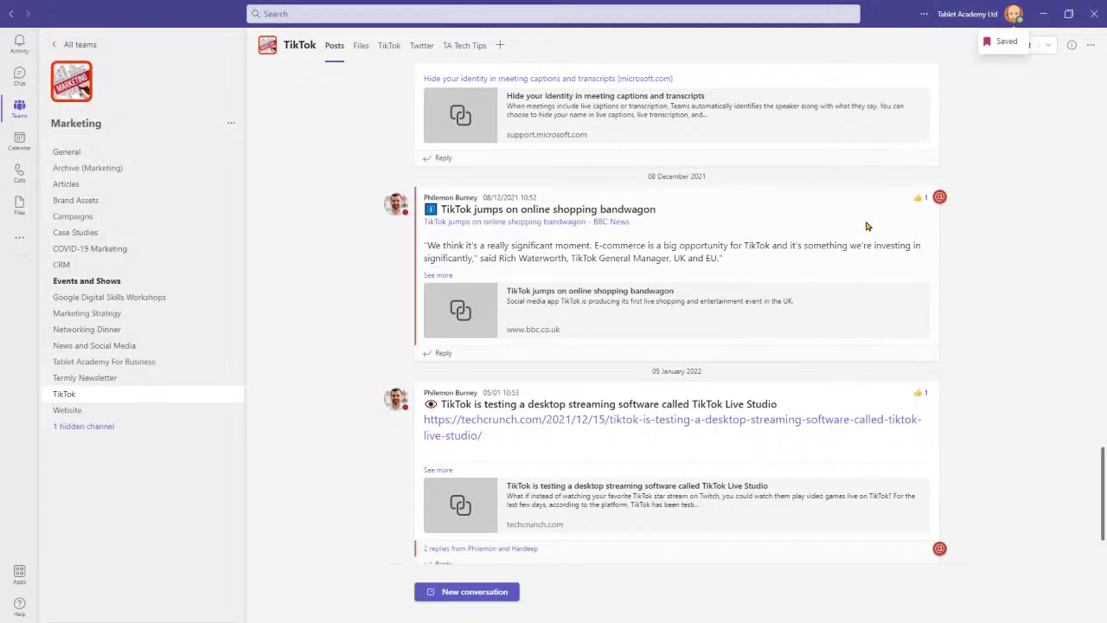
{"action": "scroll", "coordinate": [863, 226], "scroll_direction": "up", "scroll_amount": 2}
{"action": "scroll", "coordinate": [863, 226], "scroll_direction": "up", "scroll_amount": 4}
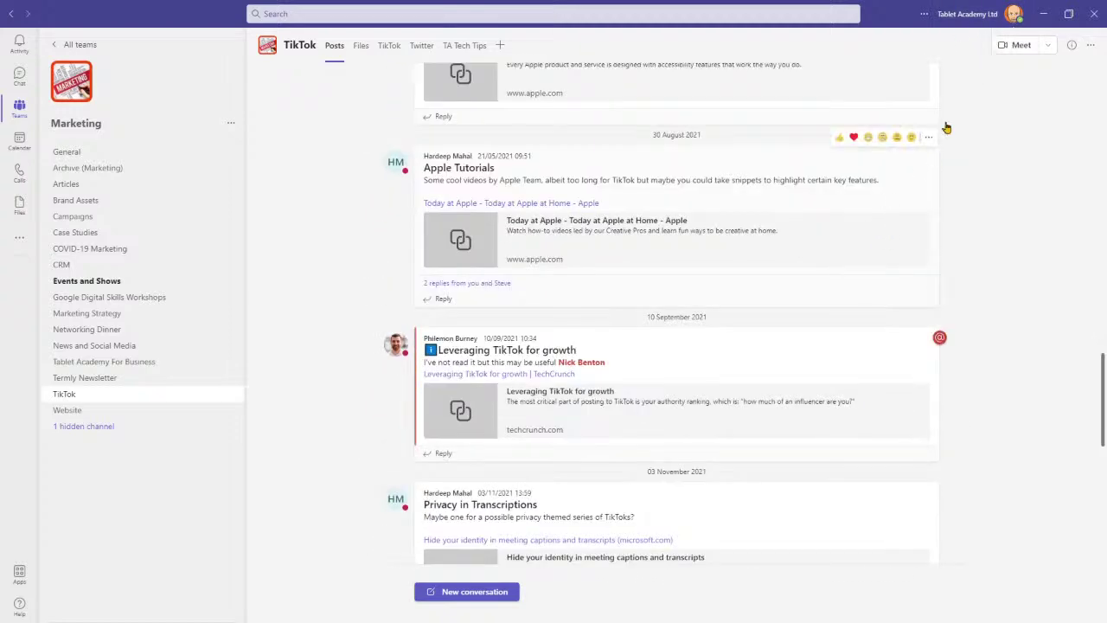
{"action": "left_click", "coordinate": [928, 137]}
{"action": "left_click", "coordinate": [922, 165]}
Save the older praise post with the Respect badge in the TikTok channel
{"action": "scroll", "coordinate": [703, 248], "scroll_direction": "up", "scroll_amount": 10}
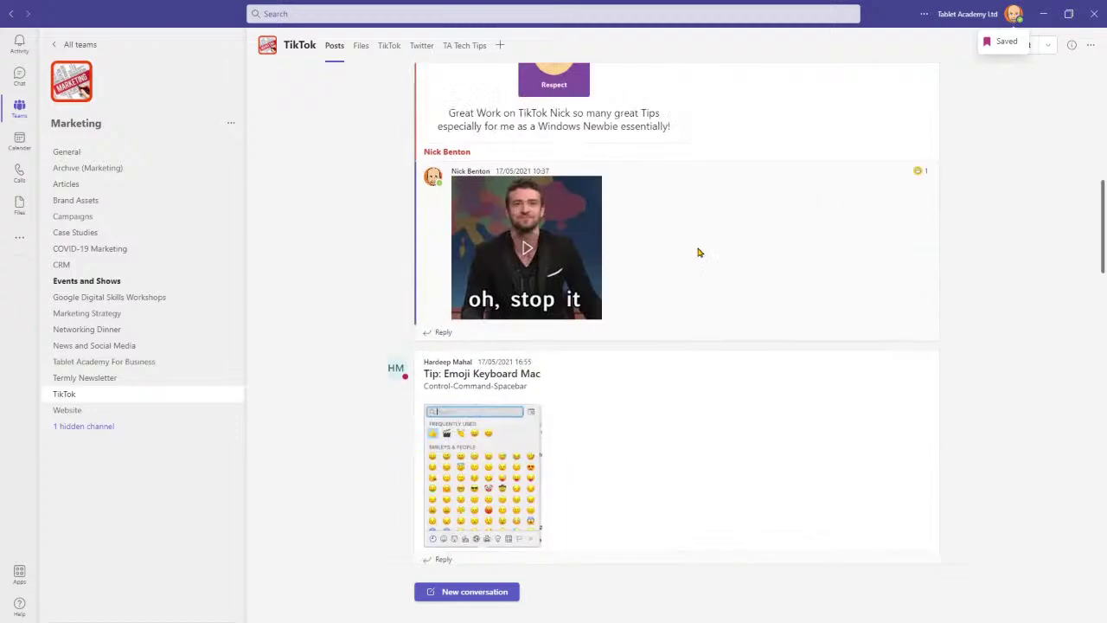
{"action": "scroll", "coordinate": [699, 255], "scroll_direction": "up", "scroll_amount": 5}
{"action": "scroll", "coordinate": [700, 267], "scroll_direction": "down", "scroll_amount": 3}
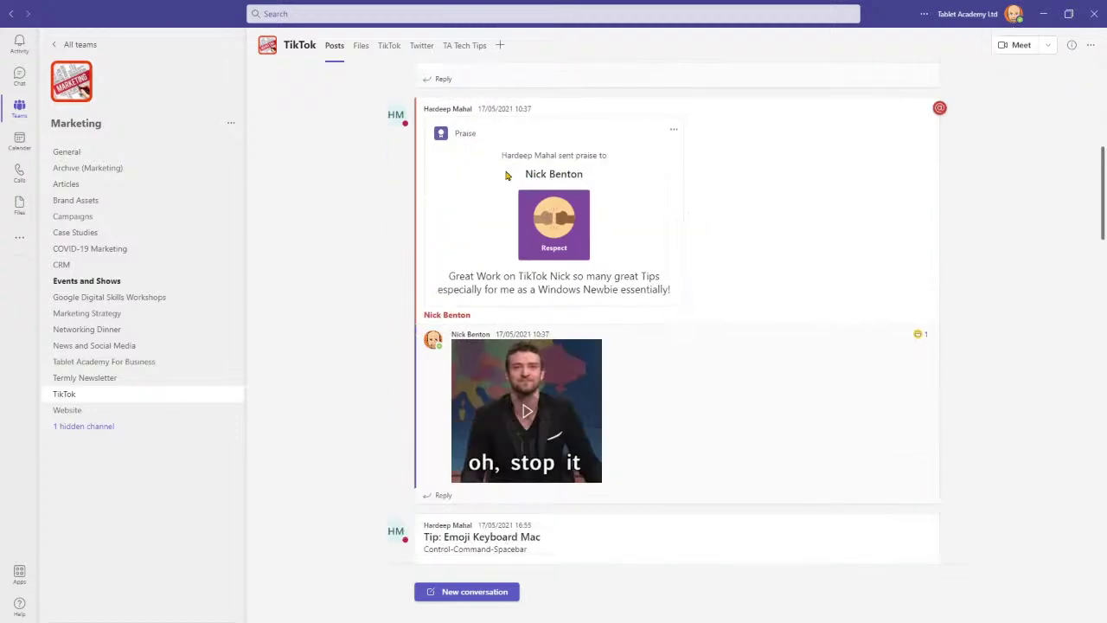
{"action": "left_click", "coordinate": [928, 90]}
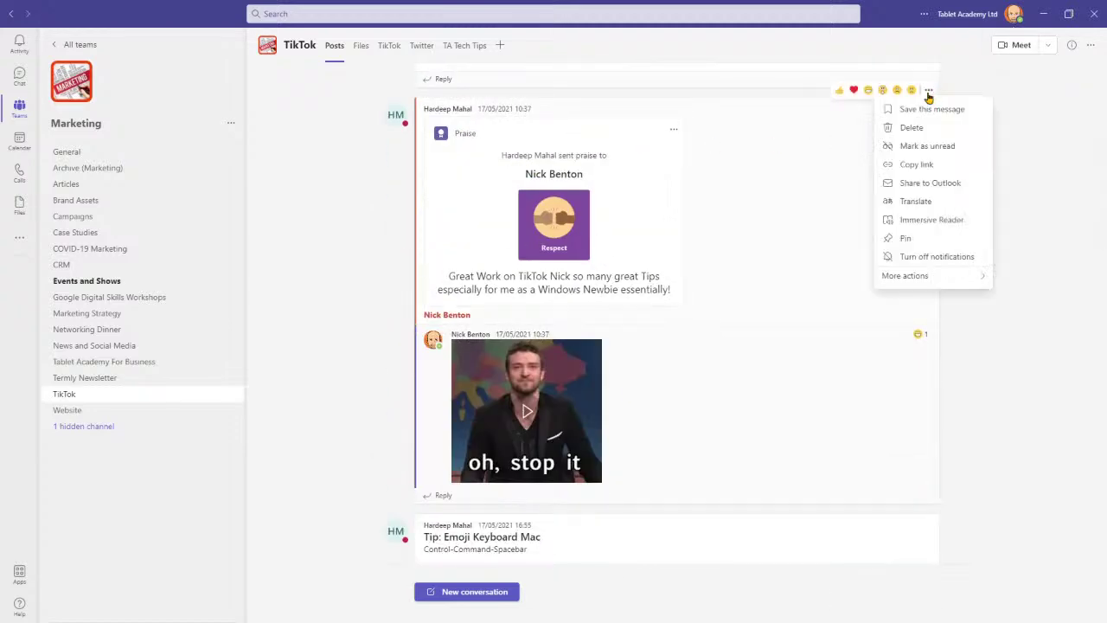
{"action": "left_click", "coordinate": [919, 113]}
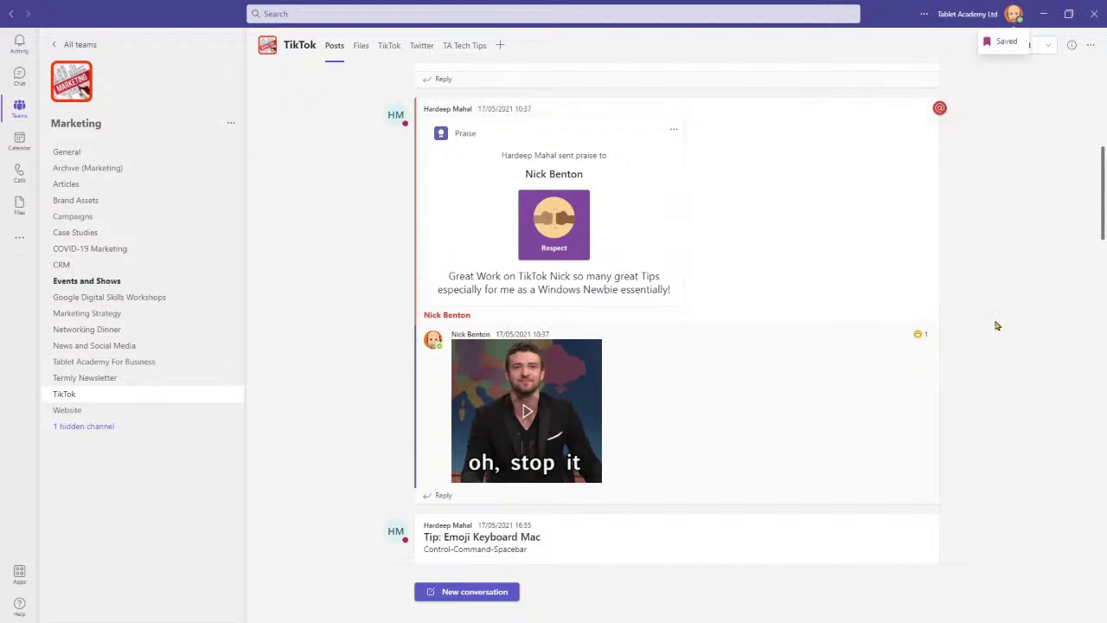
Open the account's saved messages and view several of the saved posts and chats in context
{"action": "left_click", "coordinate": [1019, 19]}
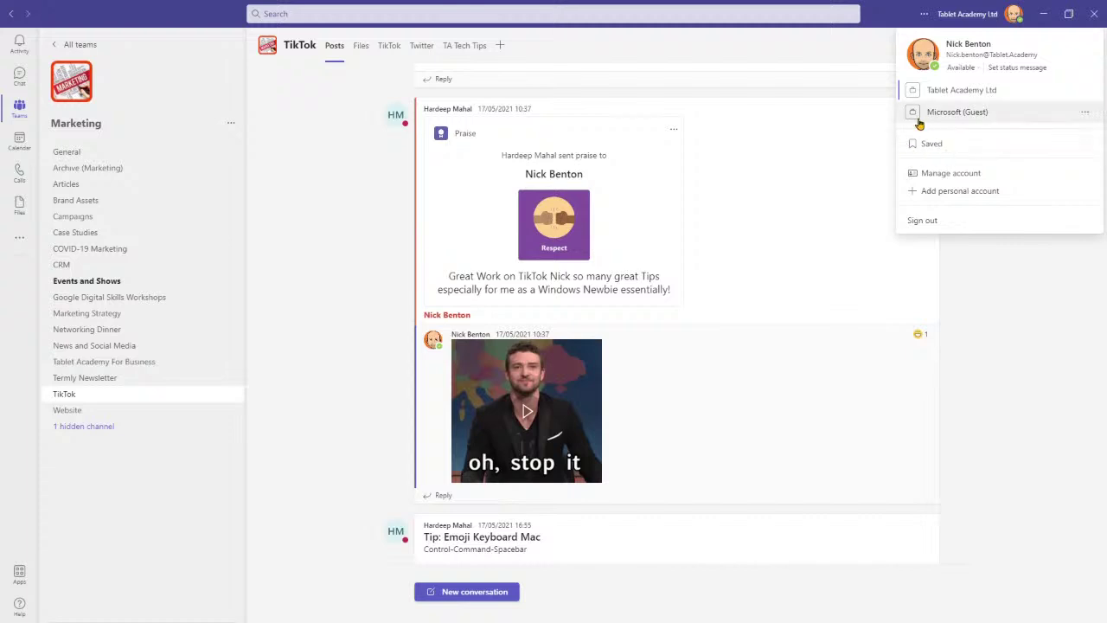
{"action": "left_click", "coordinate": [964, 291]}
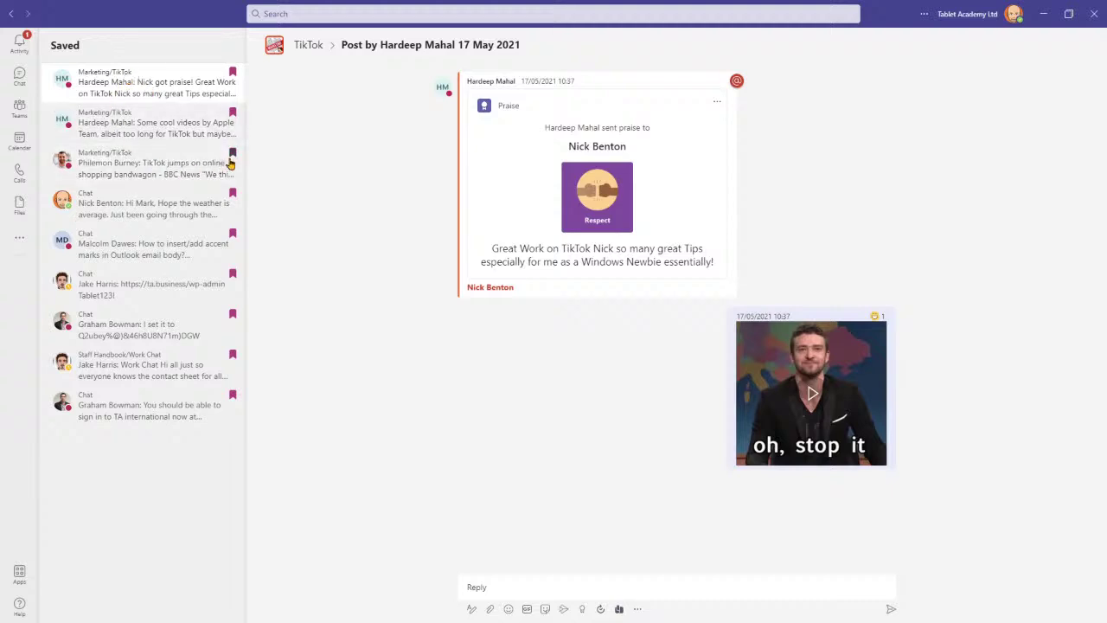
{"action": "left_click", "coordinate": [194, 174]}
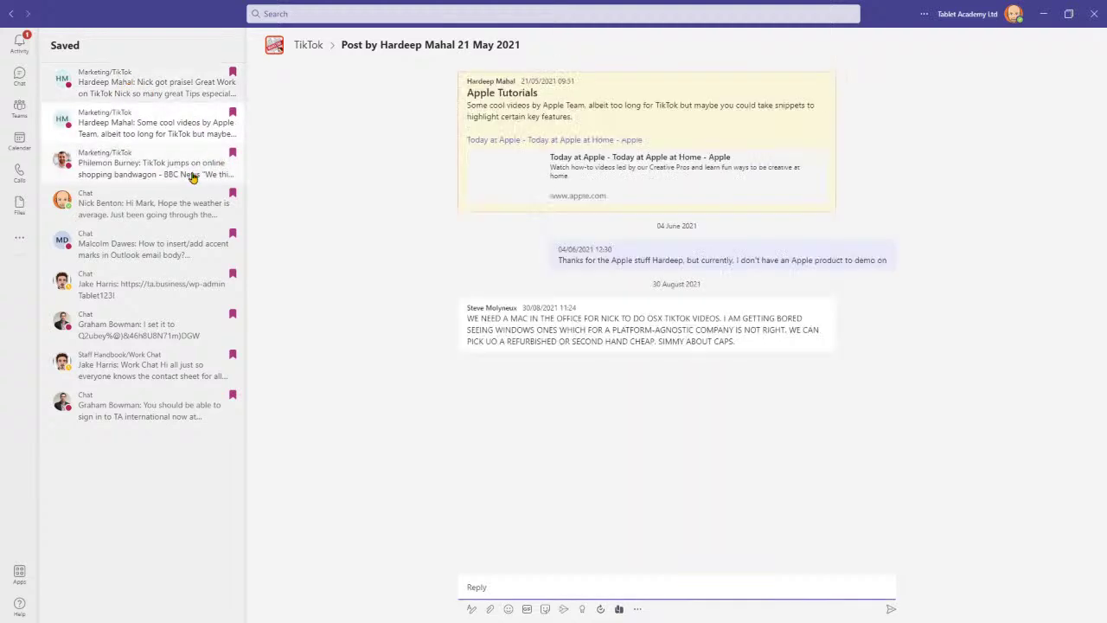
{"action": "left_click", "coordinate": [184, 217]}
{"action": "left_click", "coordinate": [173, 254]}
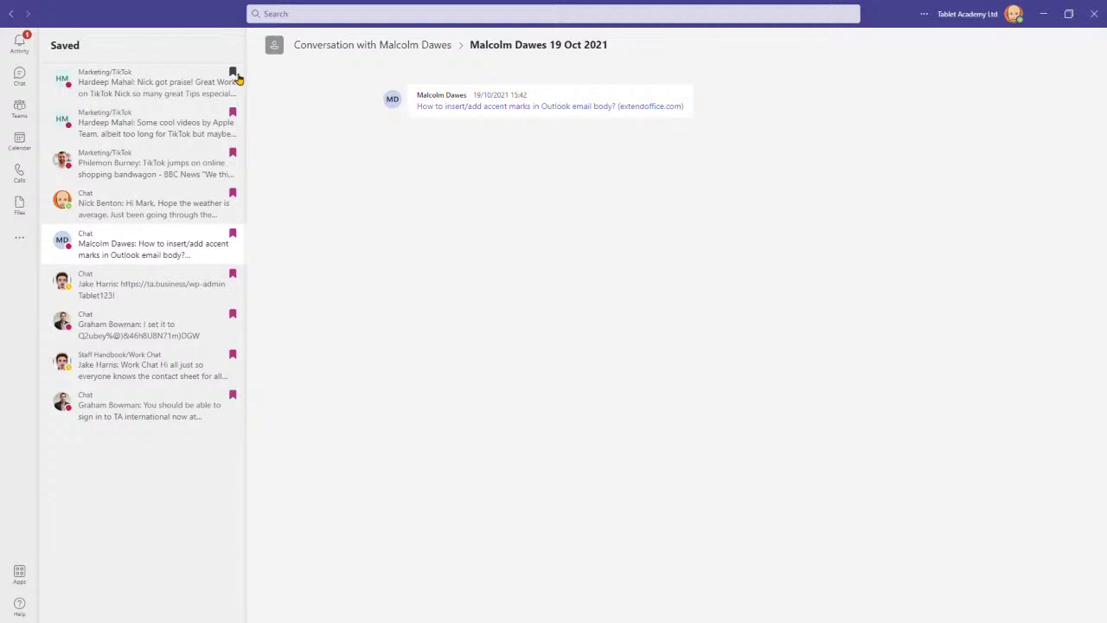
Remove the three Marketing/TikTok posts from the saved messages
{"action": "left_click", "coordinate": [233, 72]}
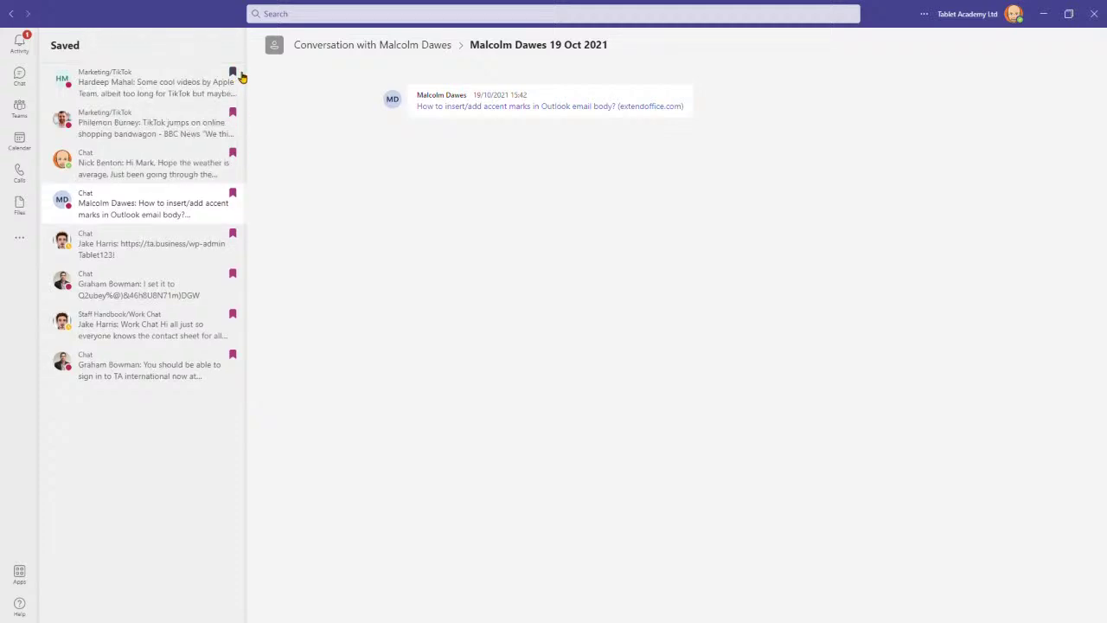
{"action": "left_click", "coordinate": [232, 72]}
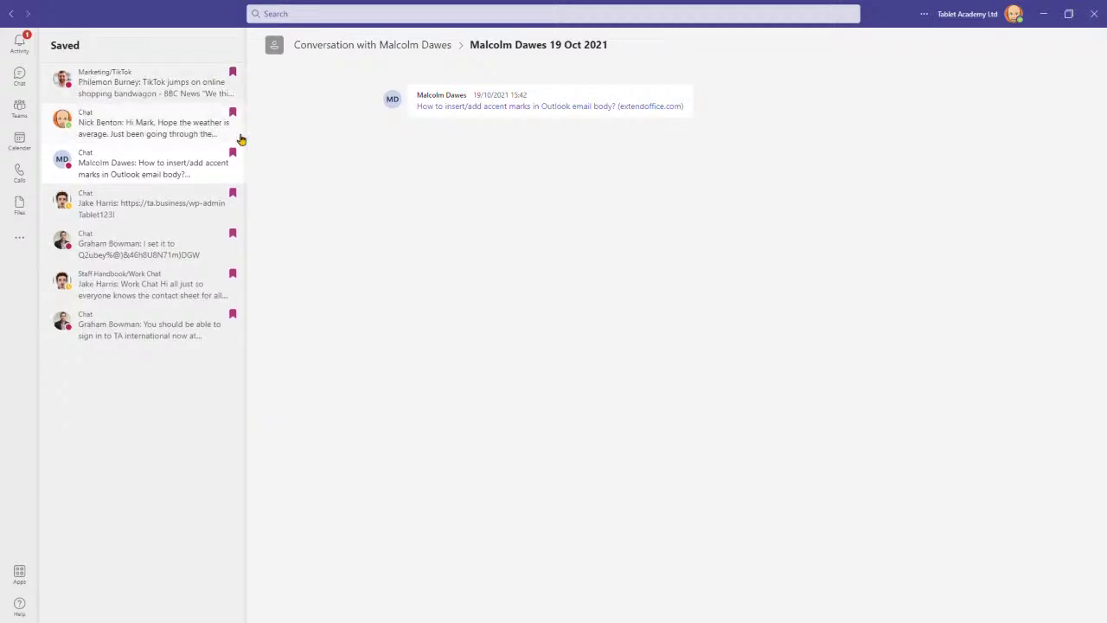
{"action": "left_click", "coordinate": [235, 73]}
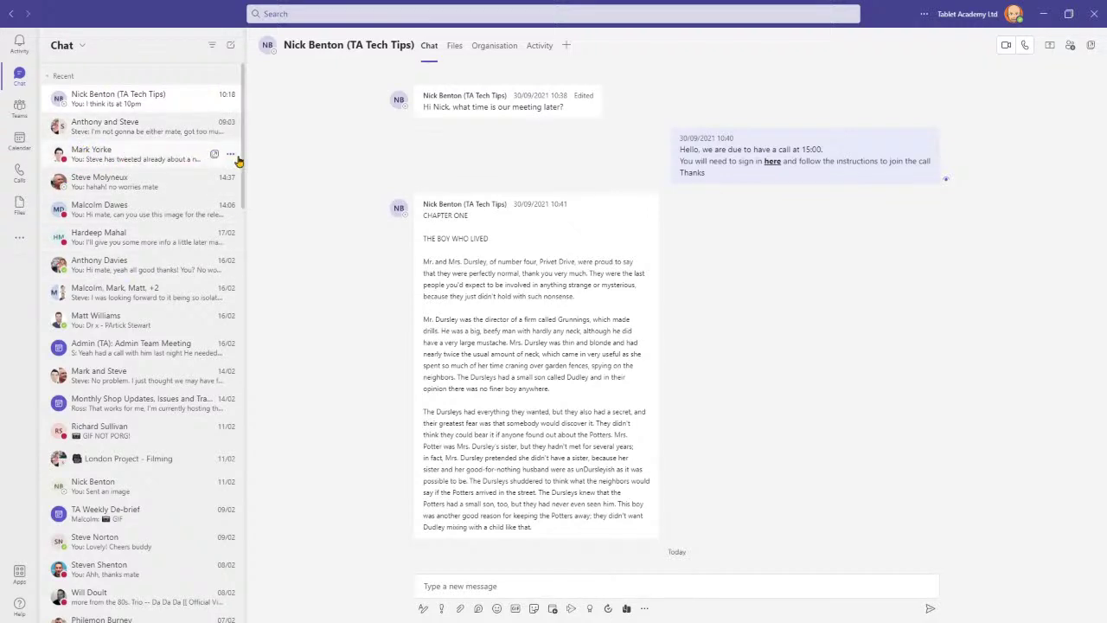
Pin the third chat in the recent chat list
{"action": "left_click", "coordinate": [231, 155]}
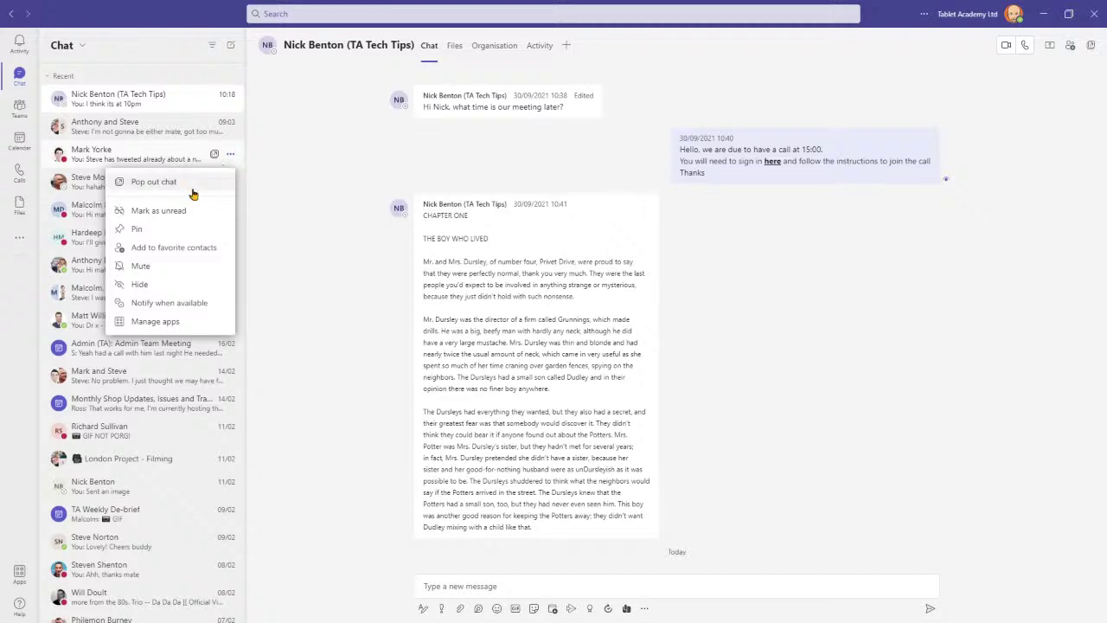
{"action": "left_click", "coordinate": [147, 231]}
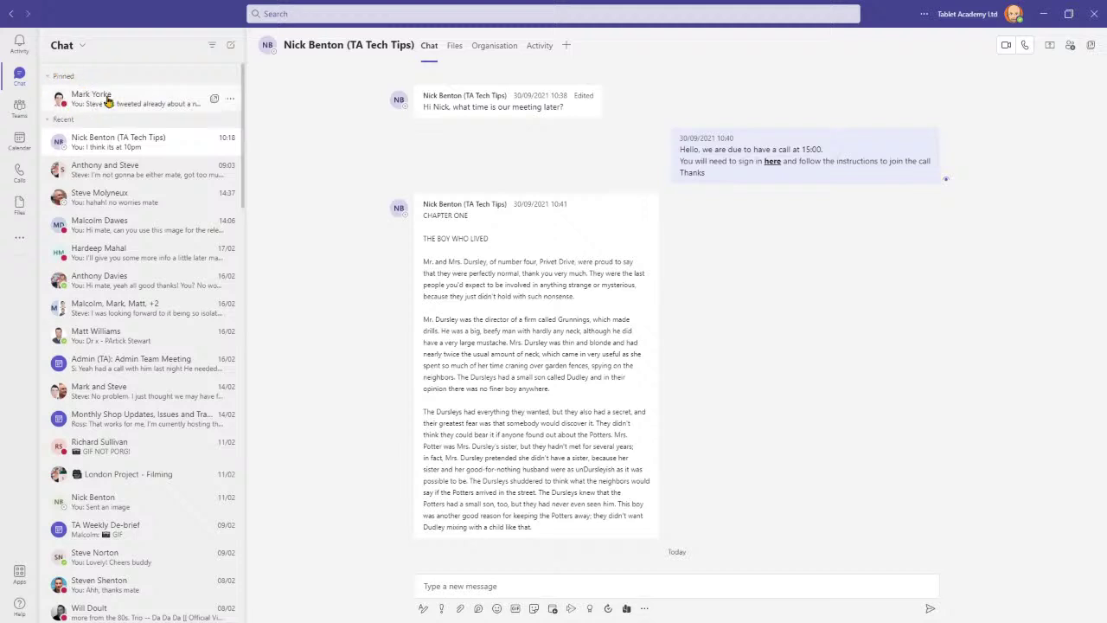
Pin the sixth chat in the recent chat list and collapse the Recent section
{"action": "left_click", "coordinate": [54, 120]}
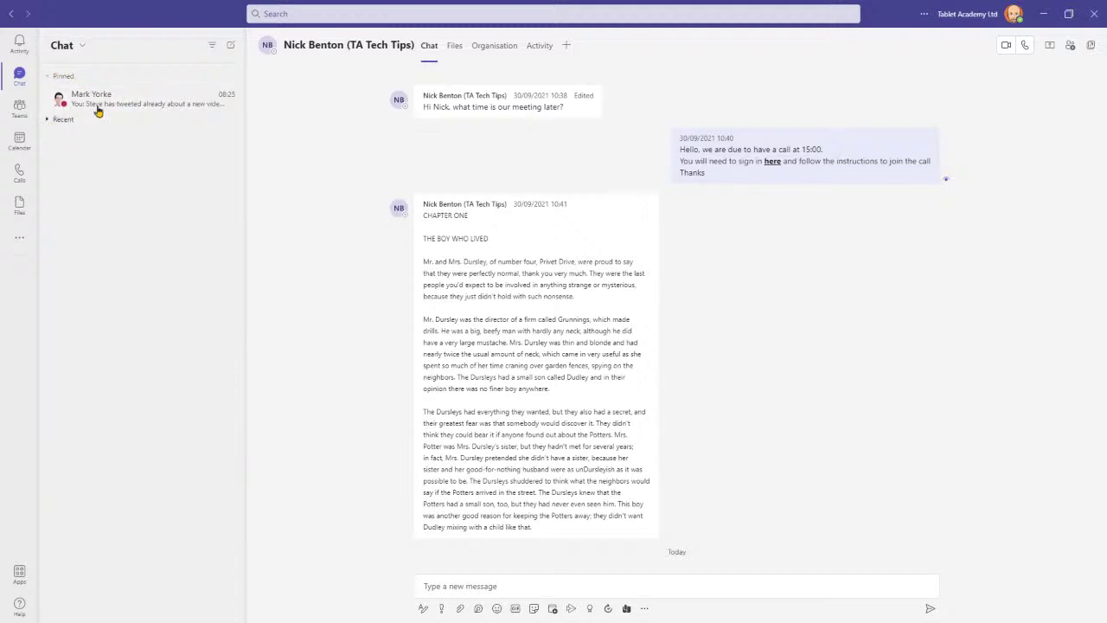
{"action": "left_click", "coordinate": [51, 120]}
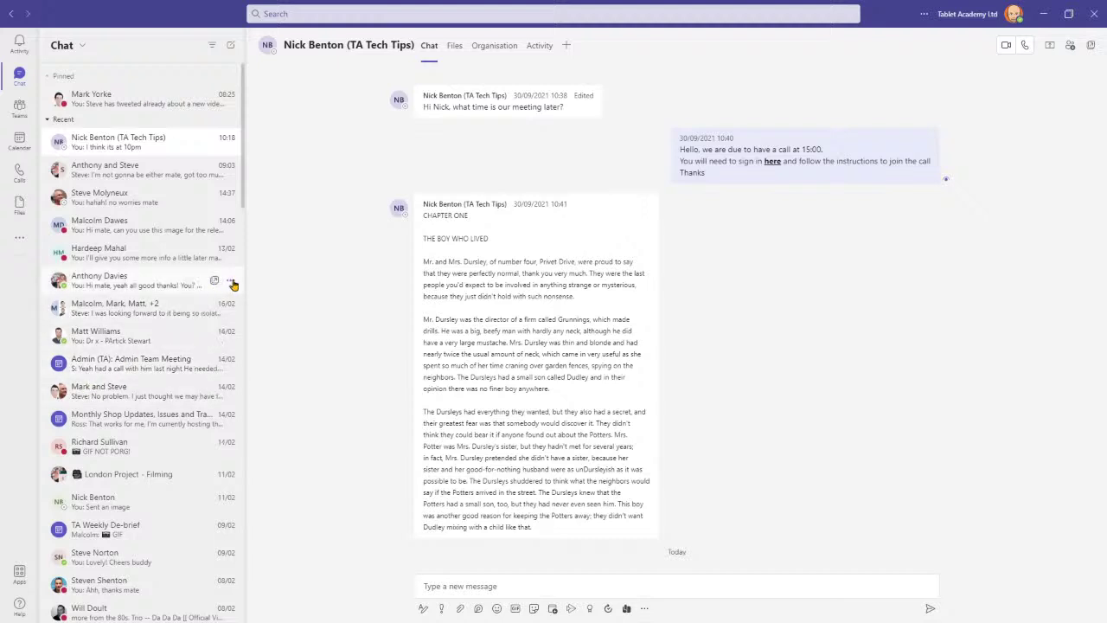
{"action": "left_click", "coordinate": [230, 281]}
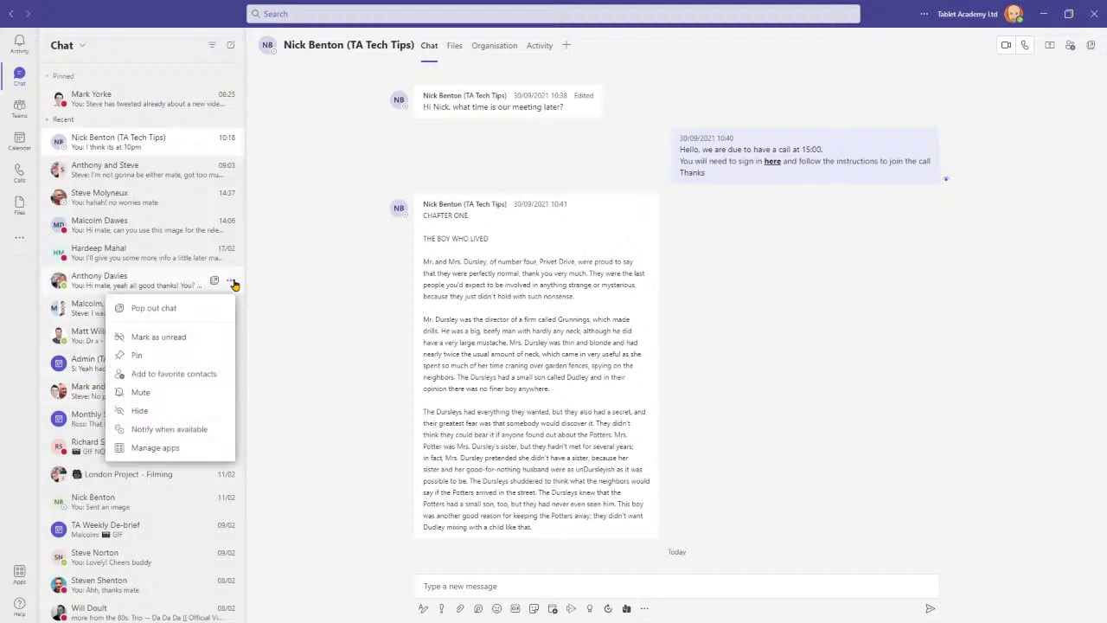
{"action": "left_click", "coordinate": [137, 355]}
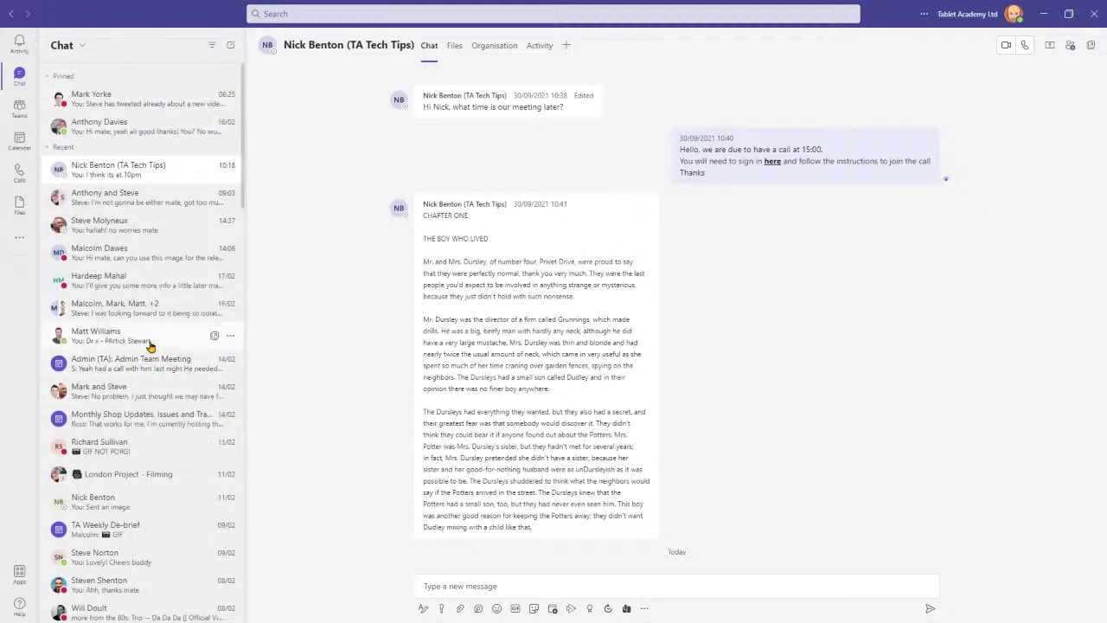
{"action": "left_click", "coordinate": [64, 147]}
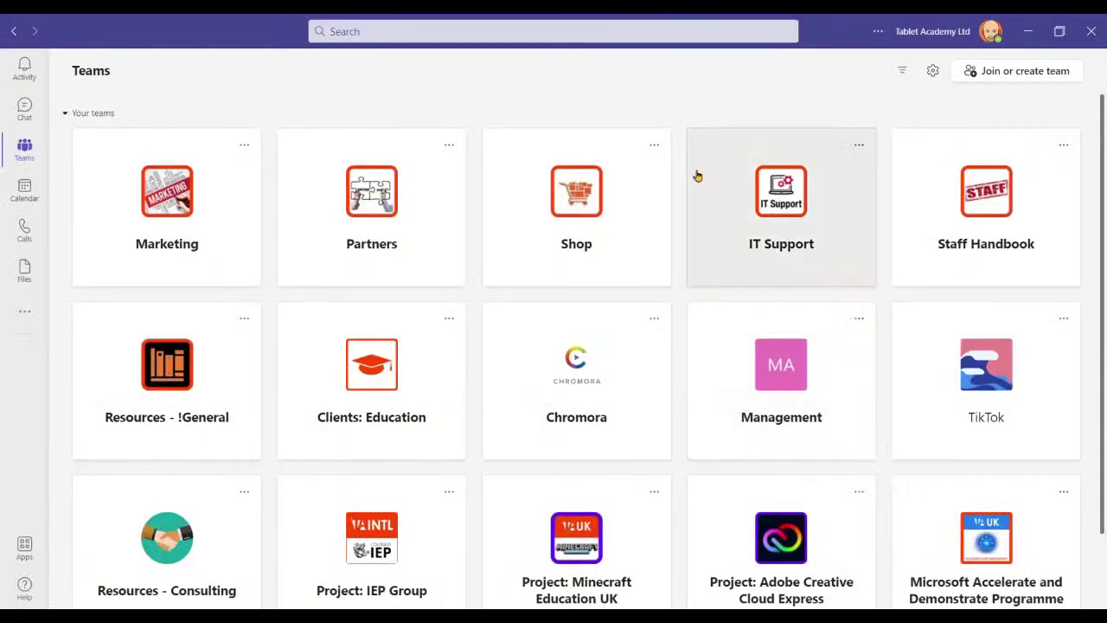
Return to the Marketing team's Campaigns files, then reopen General > files from the navigation history
{"action": "left_click", "coordinate": [15, 33]}
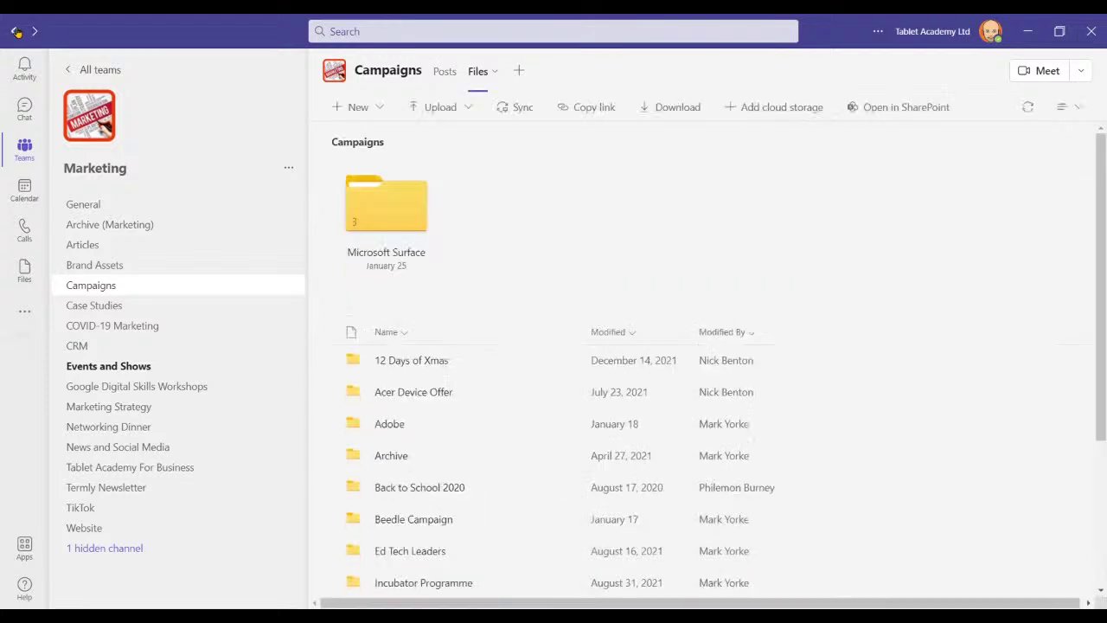
{"action": "mouse_move", "coordinate": [16, 32]}
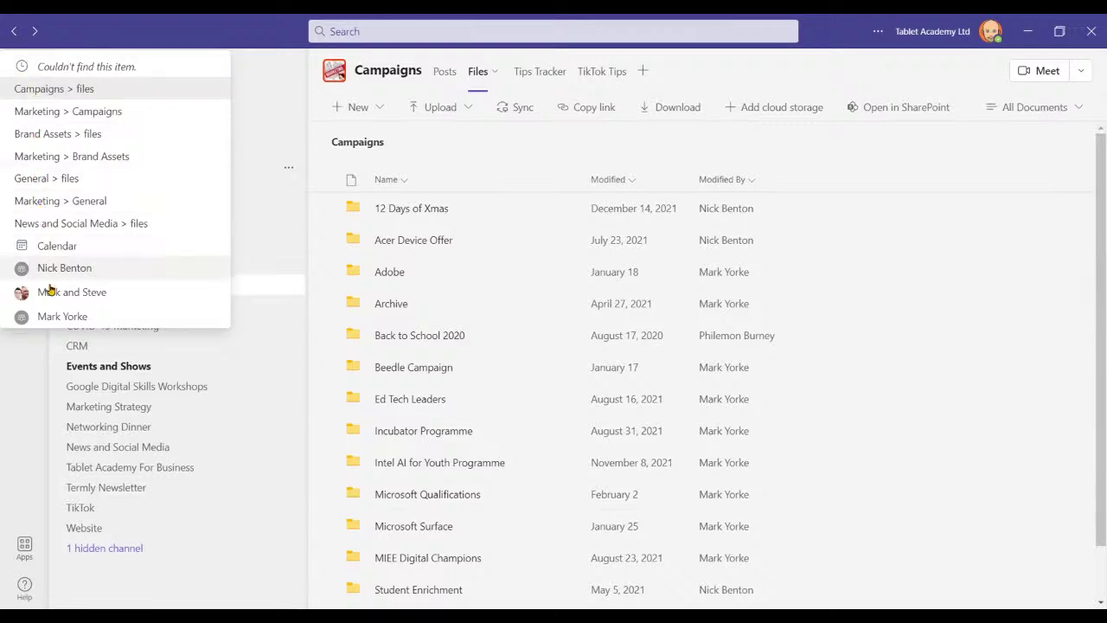
{"action": "left_click", "coordinate": [68, 185]}
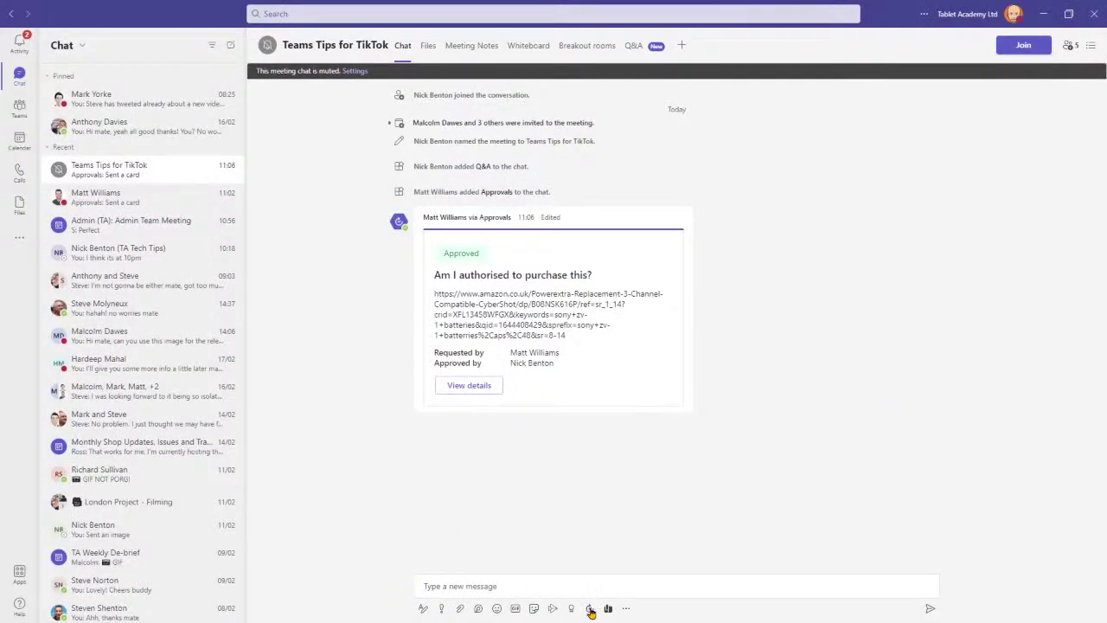
Start a Basic approval request in the Teams Tips for TikTok chat and check the request templates
{"action": "left_click", "coordinate": [590, 610]}
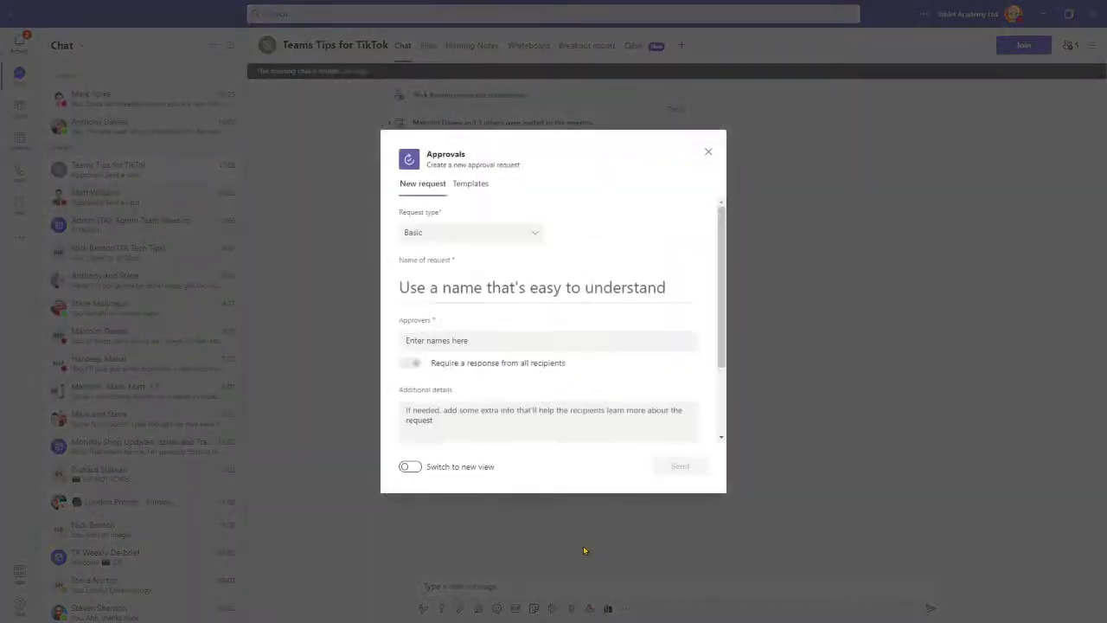
{"action": "left_click", "coordinate": [490, 238]}
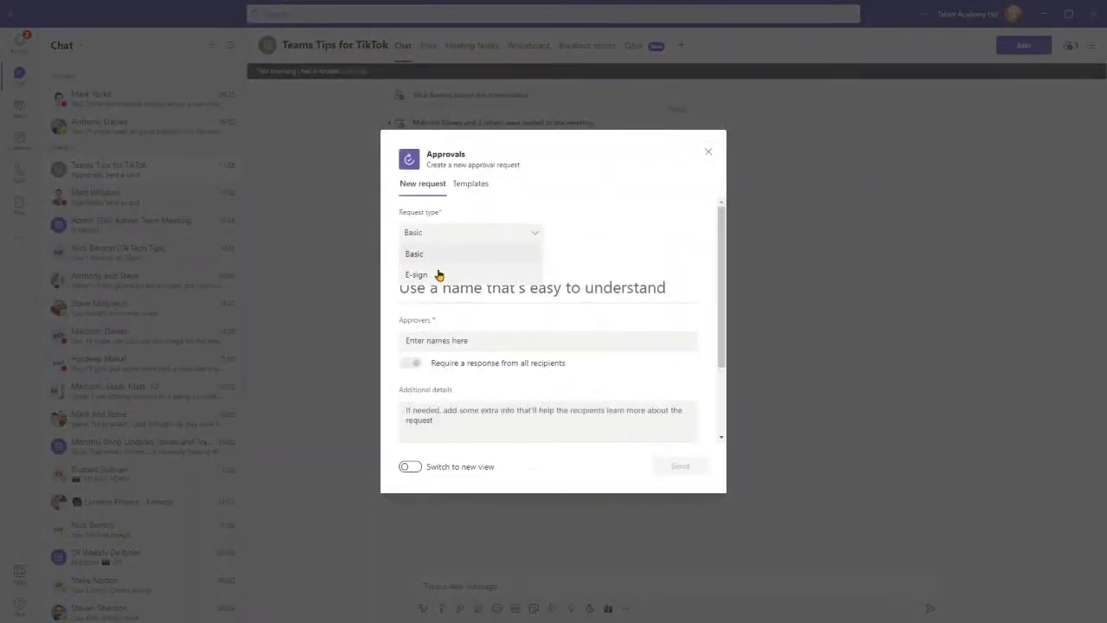
{"action": "left_click", "coordinate": [422, 240]}
{"action": "left_click", "coordinate": [483, 185]}
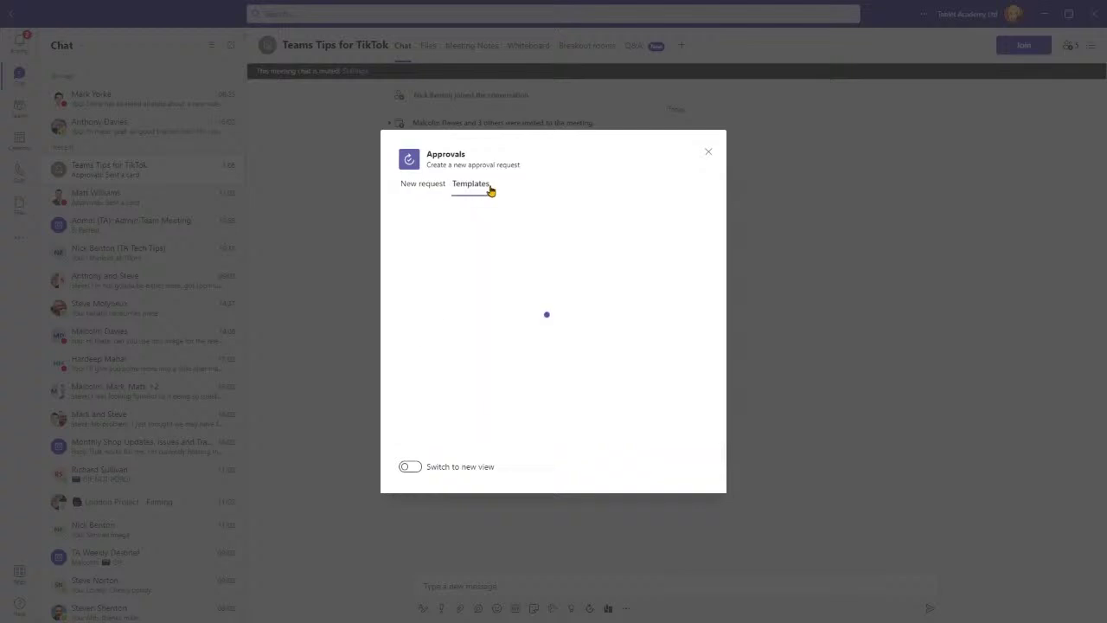
{"action": "left_click", "coordinate": [432, 185]}
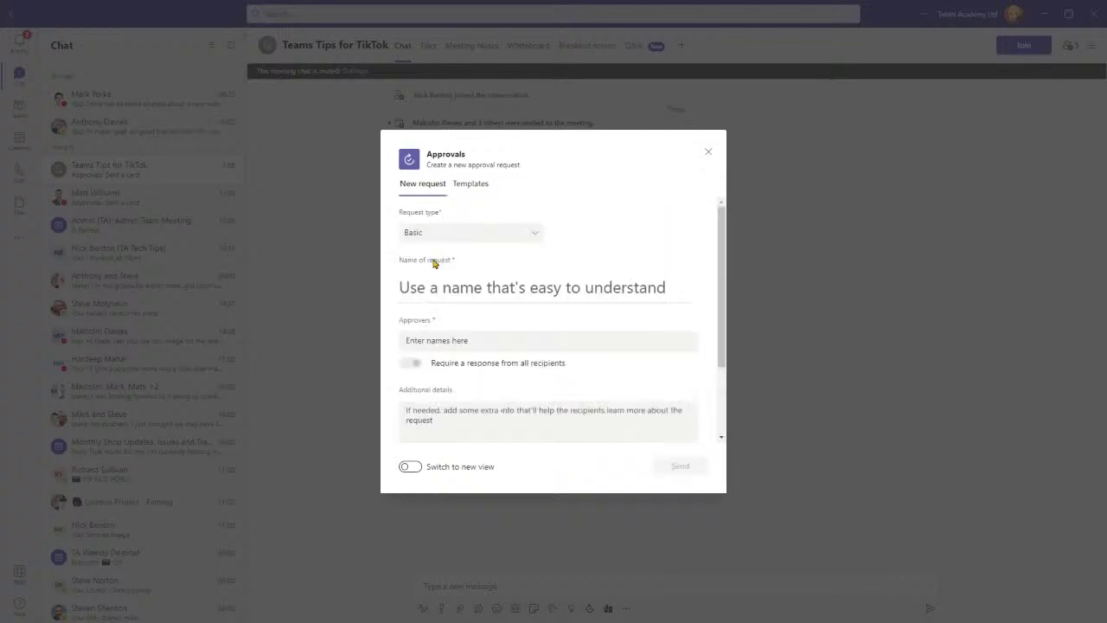
Name the approval request "Can I use this image?" and add two colleagues as approvers
{"action": "left_click", "coordinate": [445, 298]}
{"action": "type", "text": "Can I"}
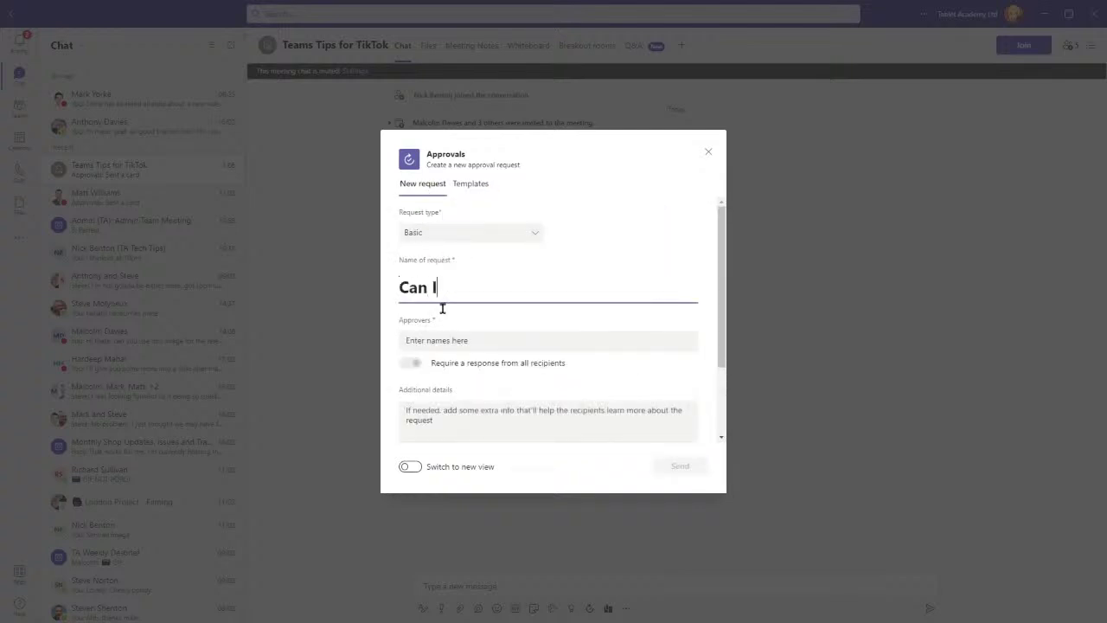
{"action": "type", "text": " use this image?"}
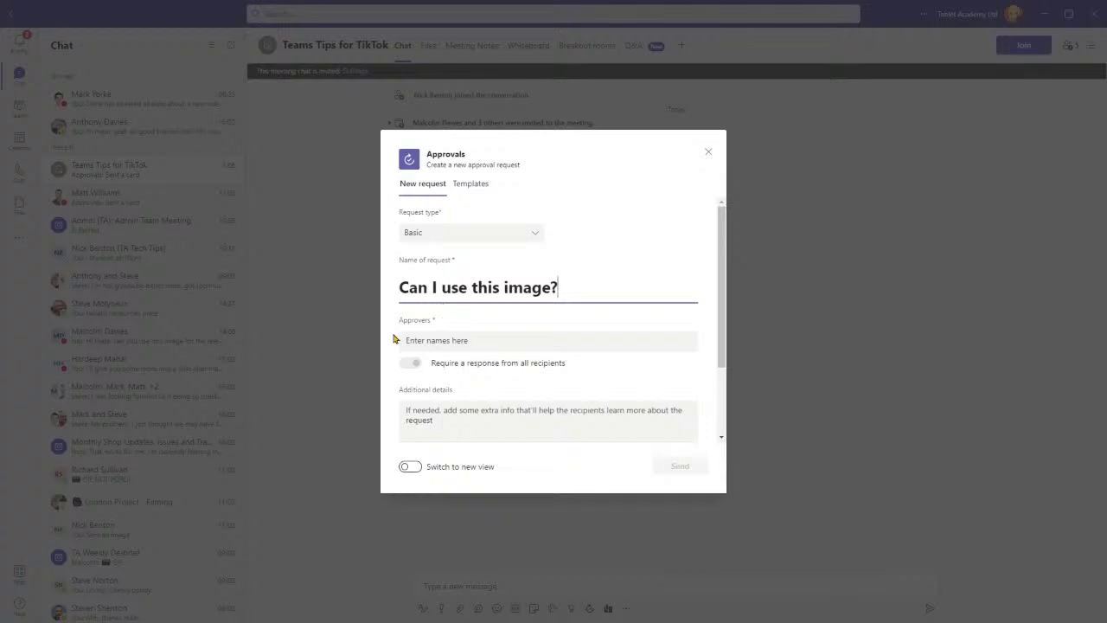
{"action": "left_click", "coordinate": [424, 350]}
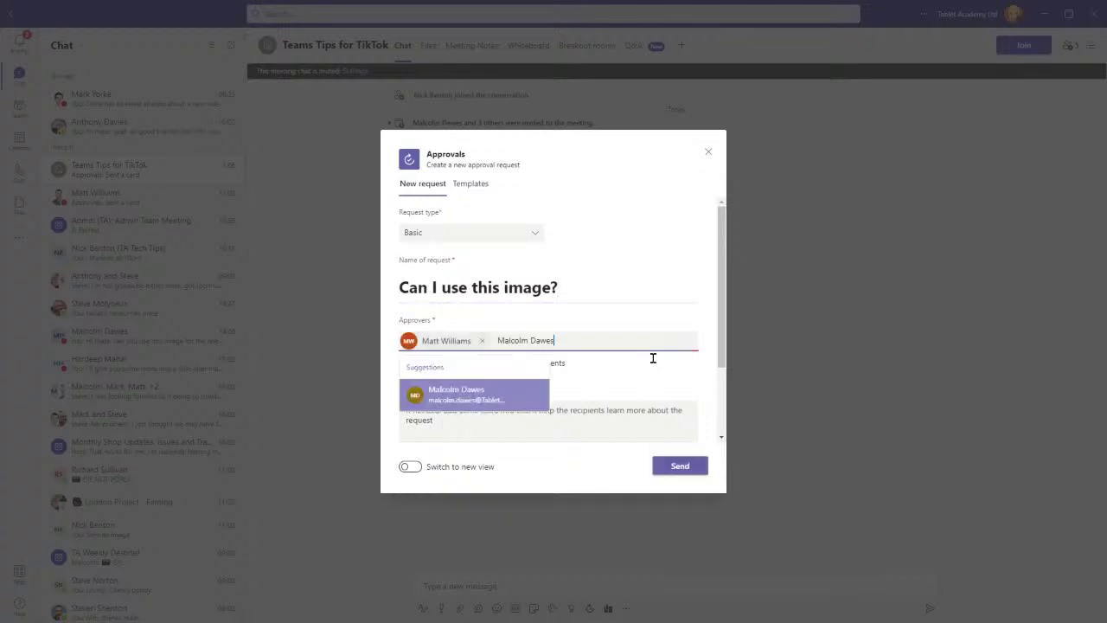
{"action": "left_click", "coordinate": [480, 393]}
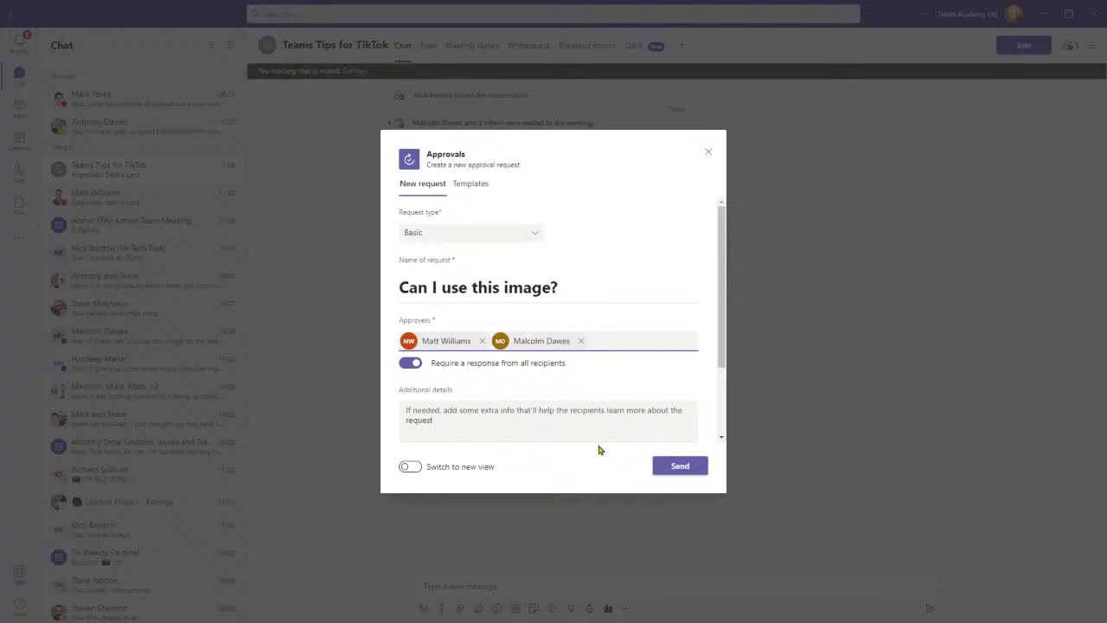
Attach the image 1200px-Royal_Air_Force_Museum_logo.svg.png from the computer to the approval request
{"action": "scroll", "coordinate": [471, 390], "scroll_direction": "down", "scroll_amount": 2}
{"action": "left_click", "coordinate": [654, 373]}
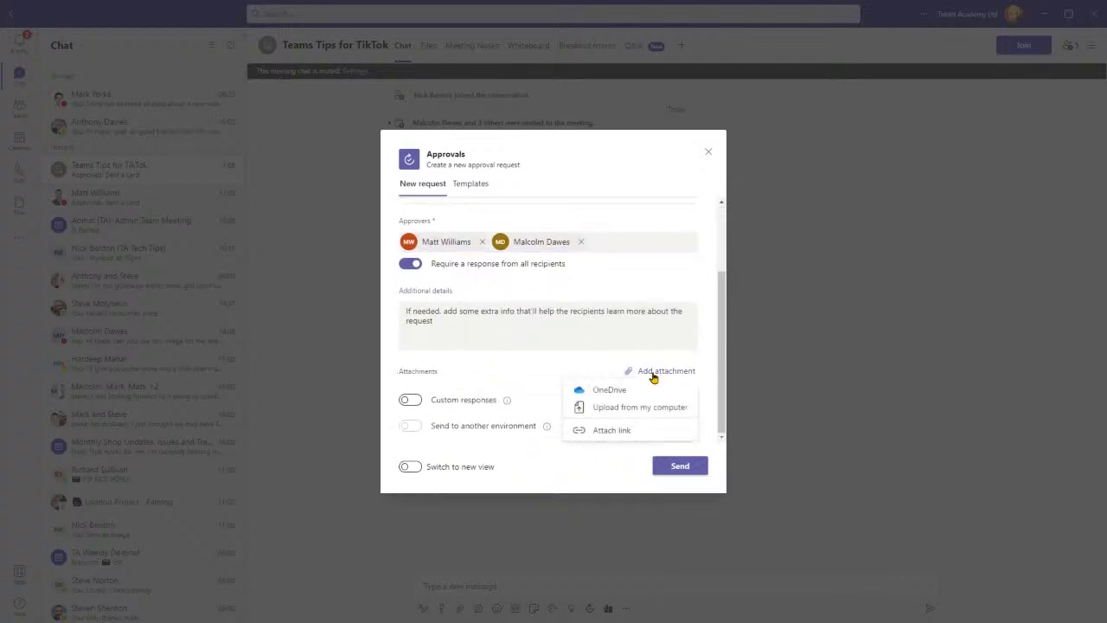
{"action": "left_click", "coordinate": [609, 407]}
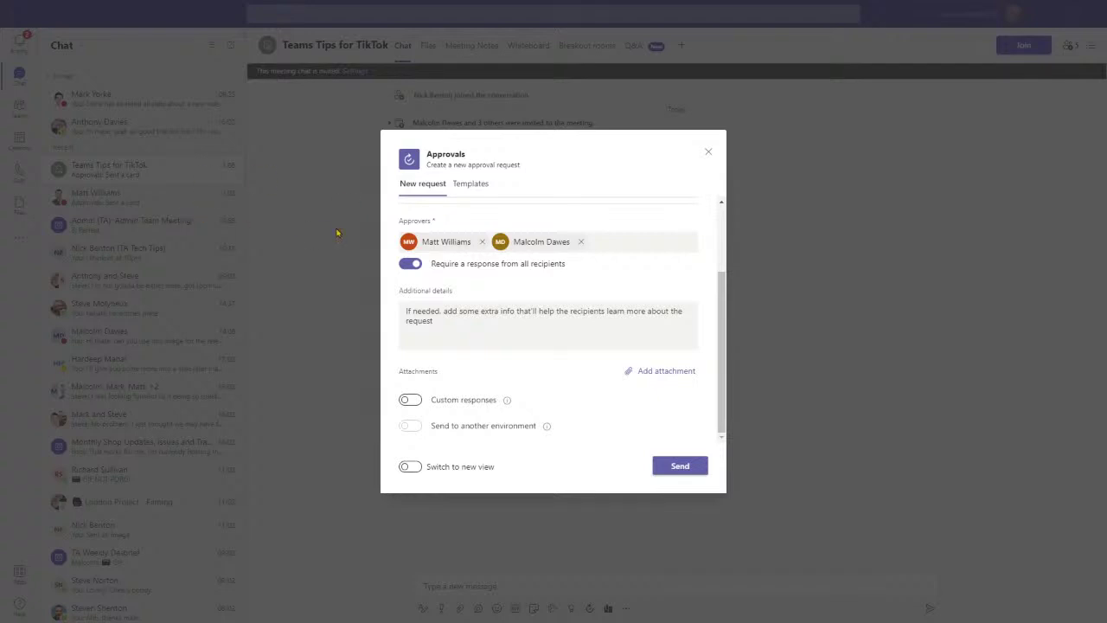
{"action": "key", "text": "Return"}
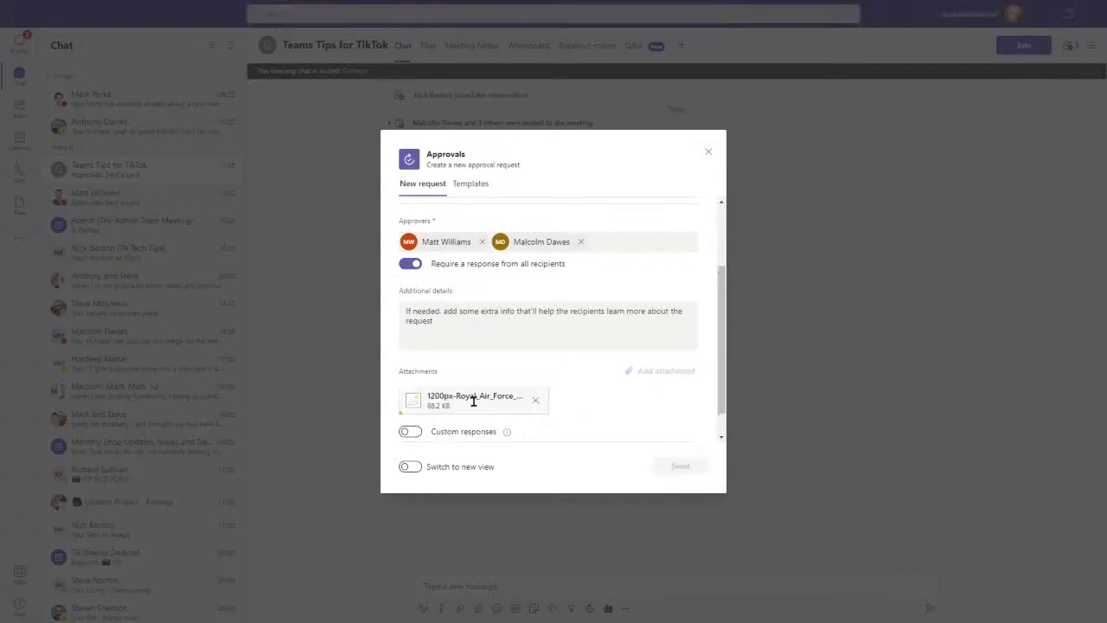
{"action": "scroll", "coordinate": [471, 406], "scroll_direction": "down", "scroll_amount": 1}
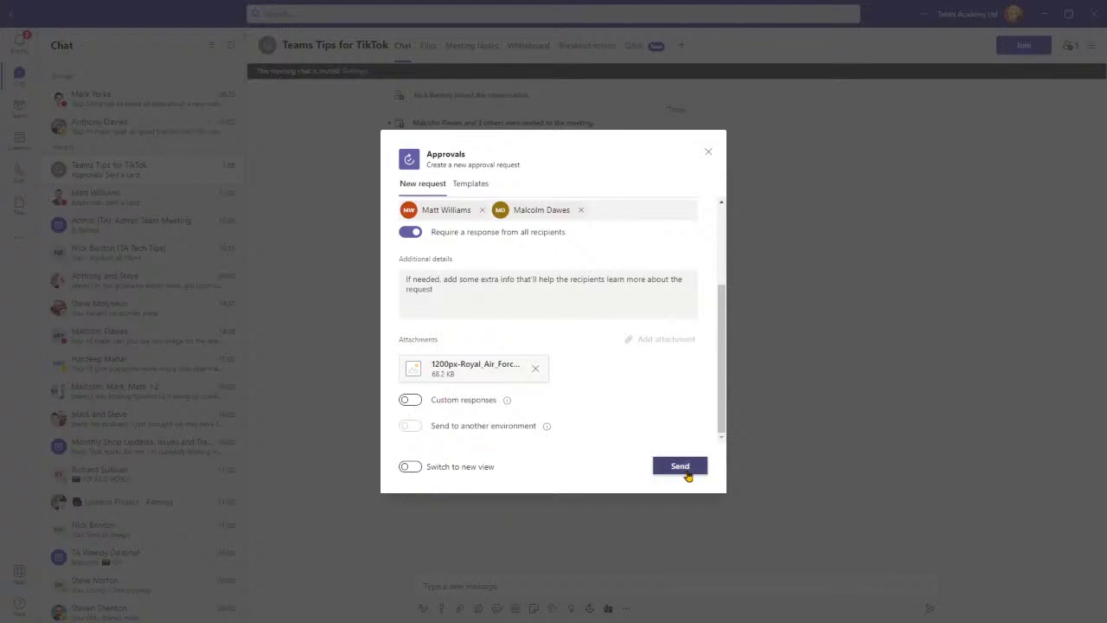
Send the approval request to the chat and open the Approvals app
{"action": "left_click", "coordinate": [687, 470]}
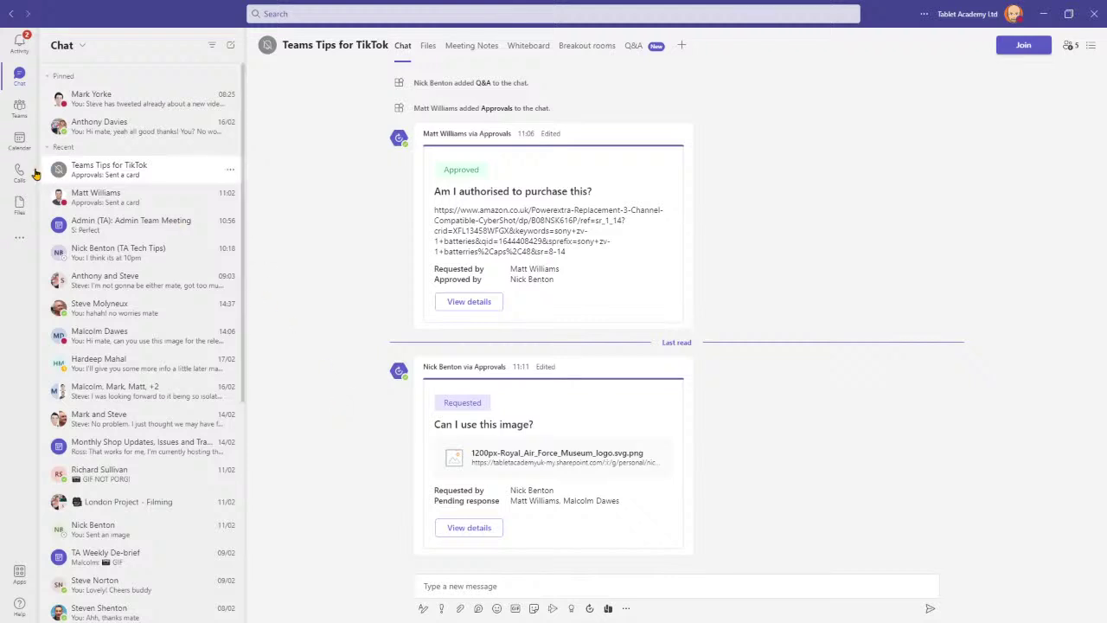
{"action": "left_click", "coordinate": [24, 242]}
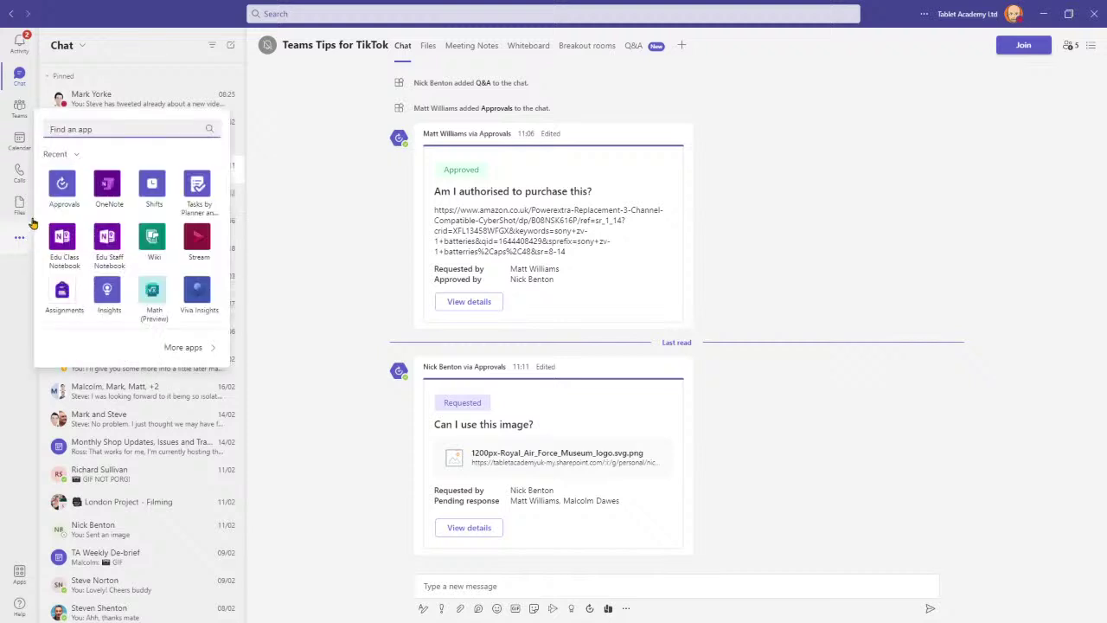
{"action": "left_click", "coordinate": [73, 189]}
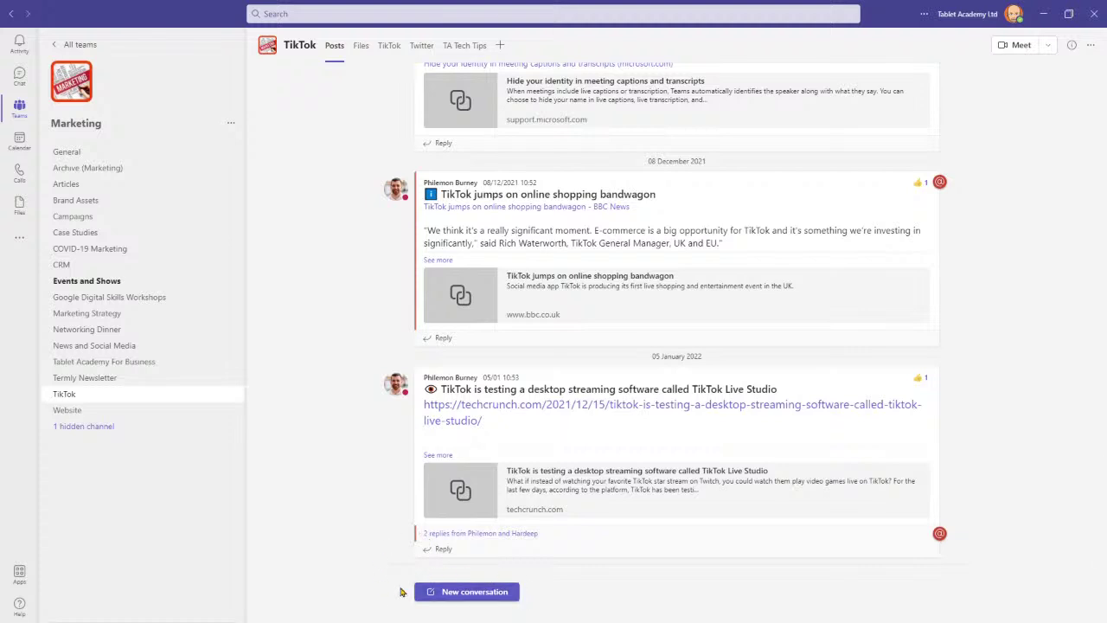
Start an announcement post in the Marketing team's TikTok channel and give its headline a red background
{"action": "left_click", "coordinate": [476, 599]}
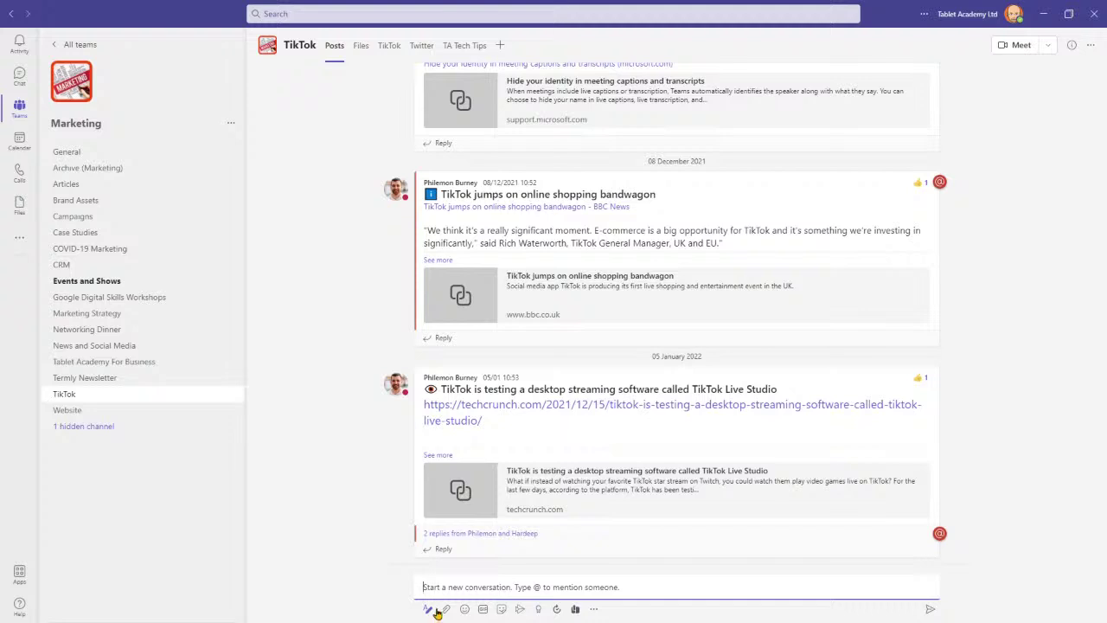
{"action": "left_click", "coordinate": [431, 610]}
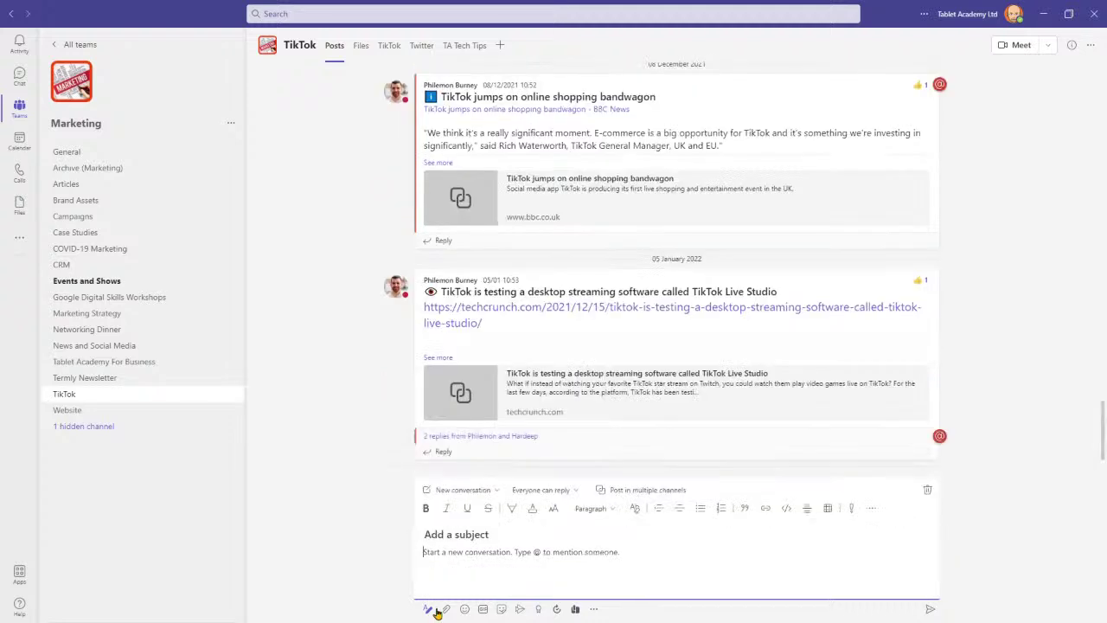
{"action": "left_click", "coordinate": [498, 490]}
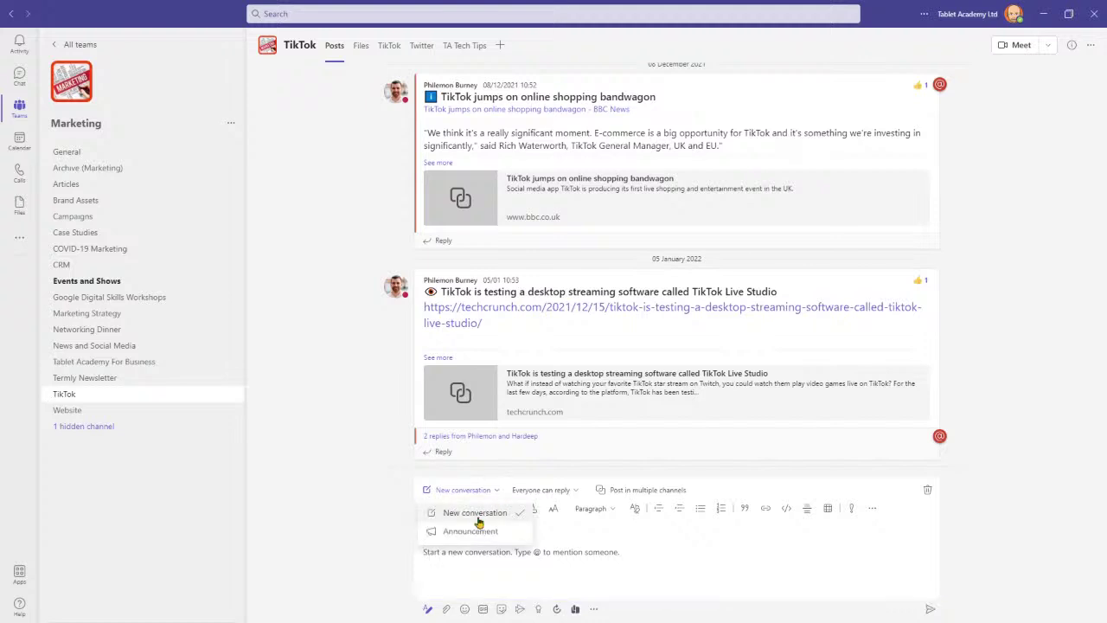
{"action": "left_click", "coordinate": [474, 533]}
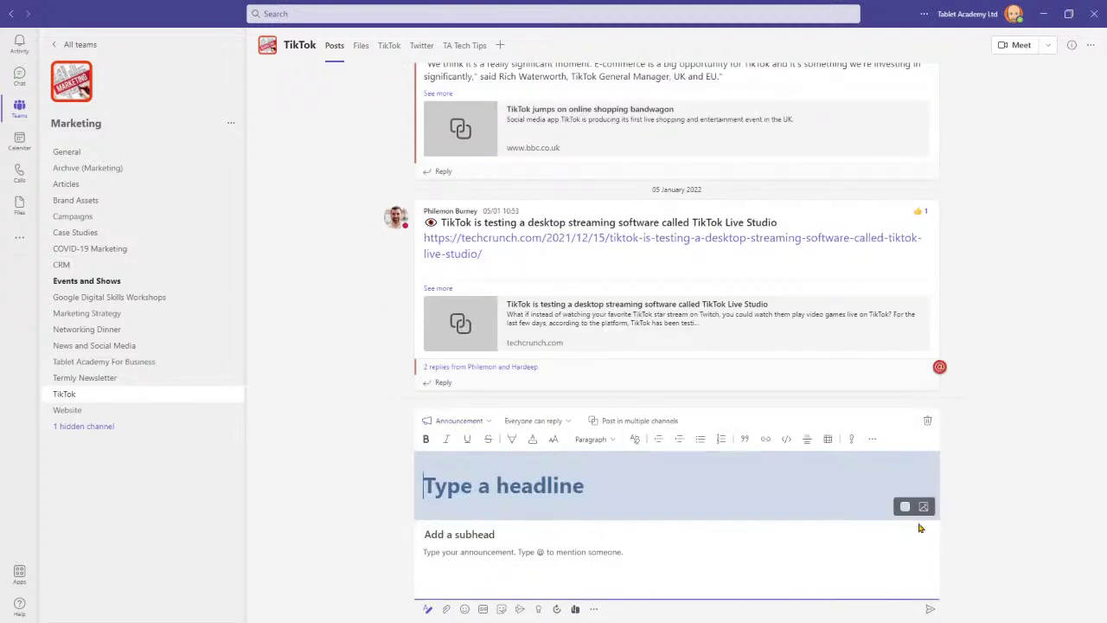
{"action": "left_click", "coordinate": [908, 506]}
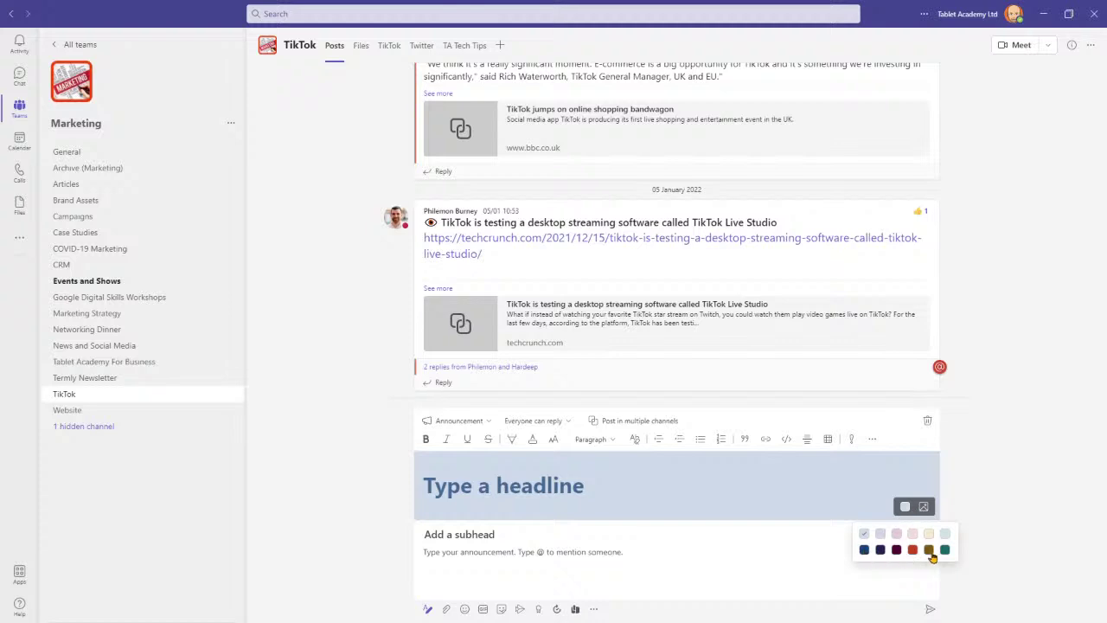
{"action": "left_click", "coordinate": [912, 550]}
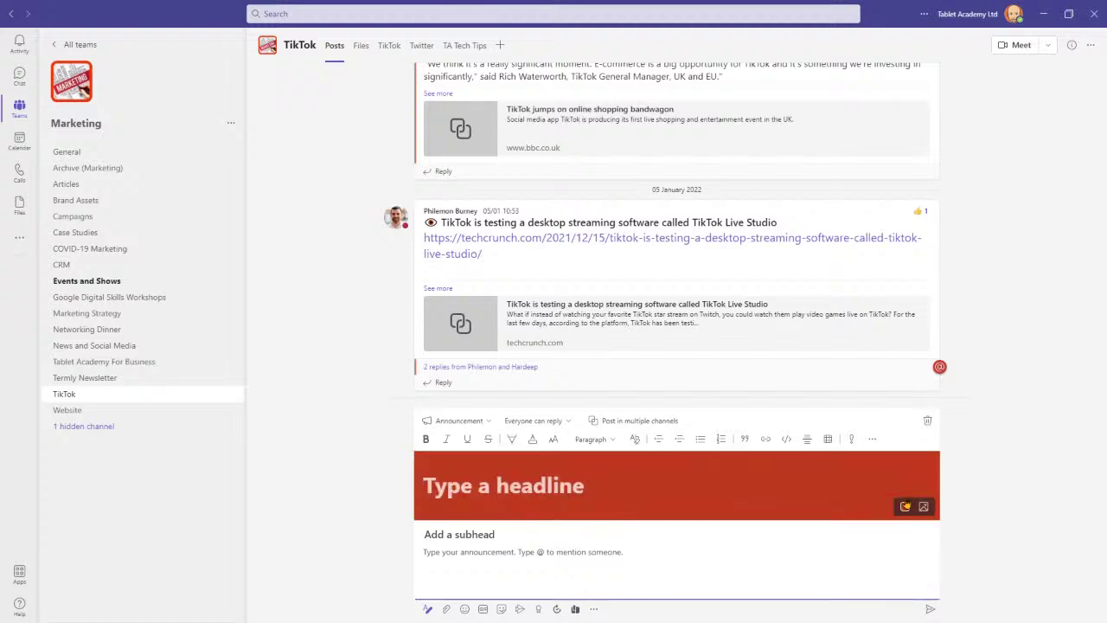
Set the orange-brown illustration with the green chameleon from the General category as the announcement's headline background
{"action": "left_click", "coordinate": [923, 507]}
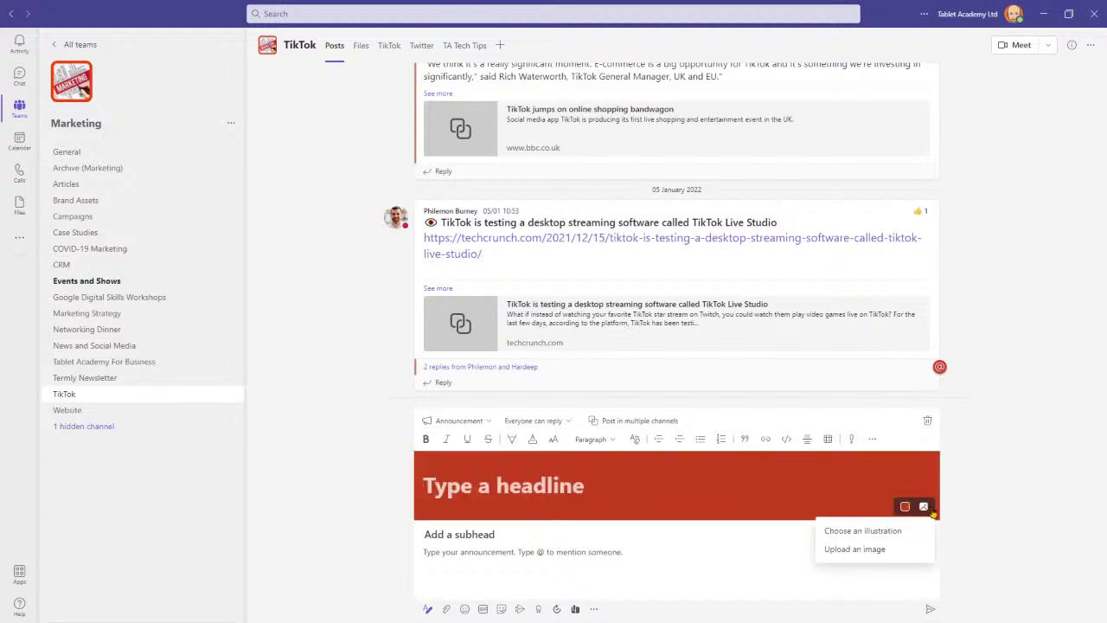
{"action": "left_click", "coordinate": [868, 531]}
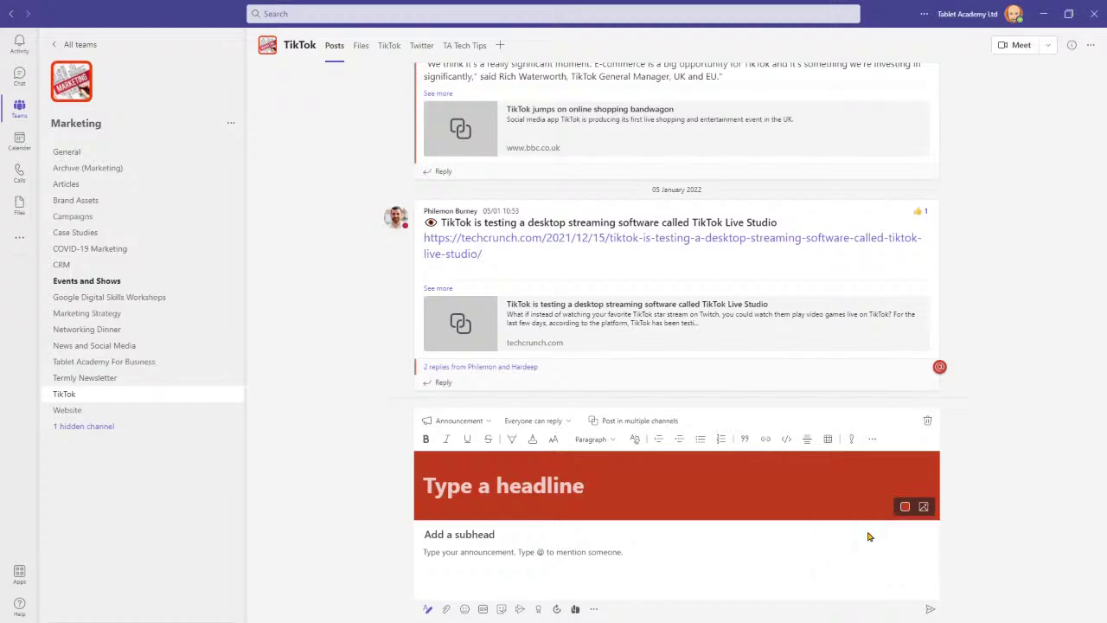
{"action": "scroll", "coordinate": [636, 309], "scroll_direction": "down", "scroll_amount": 1}
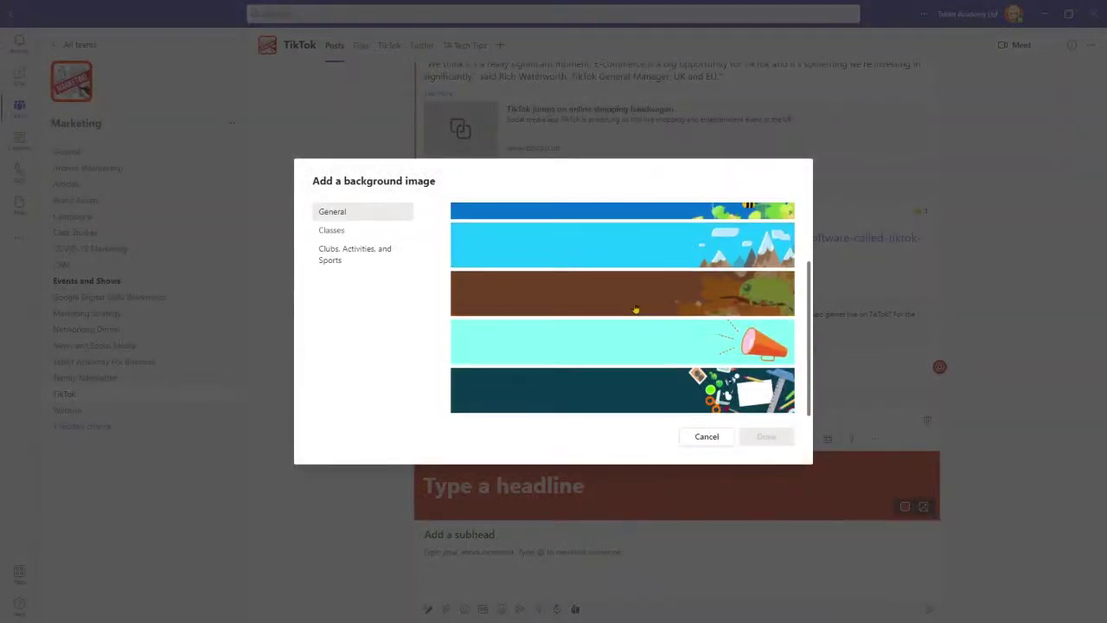
{"action": "scroll", "coordinate": [636, 311], "scroll_direction": "up", "scroll_amount": 2}
{"action": "scroll", "coordinate": [634, 314], "scroll_direction": "down", "scroll_amount": 2}
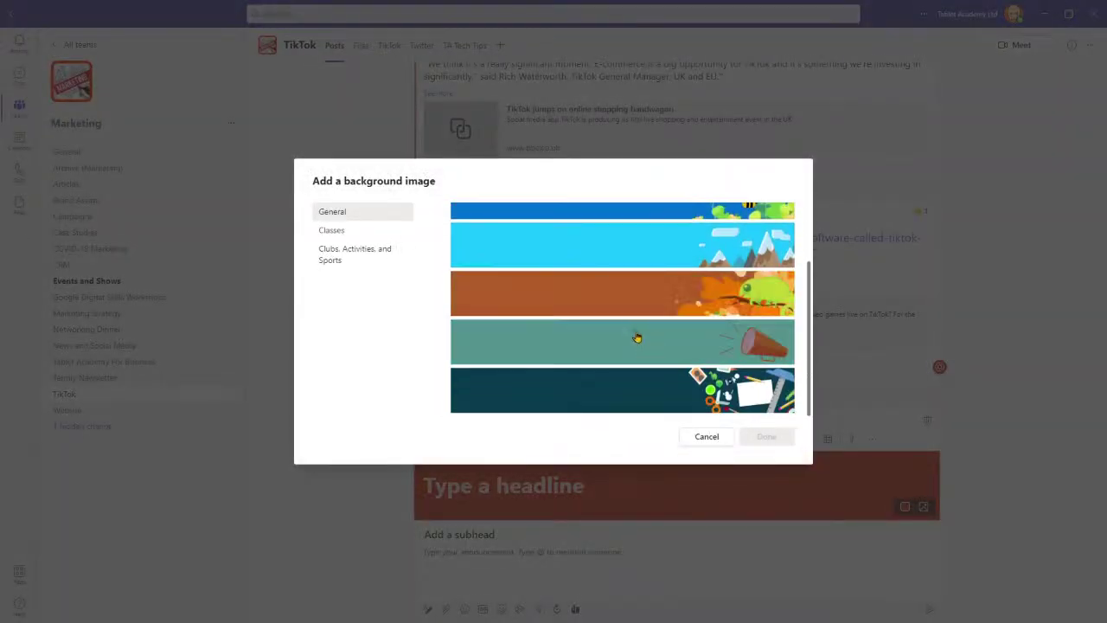
{"action": "left_click", "coordinate": [640, 303]}
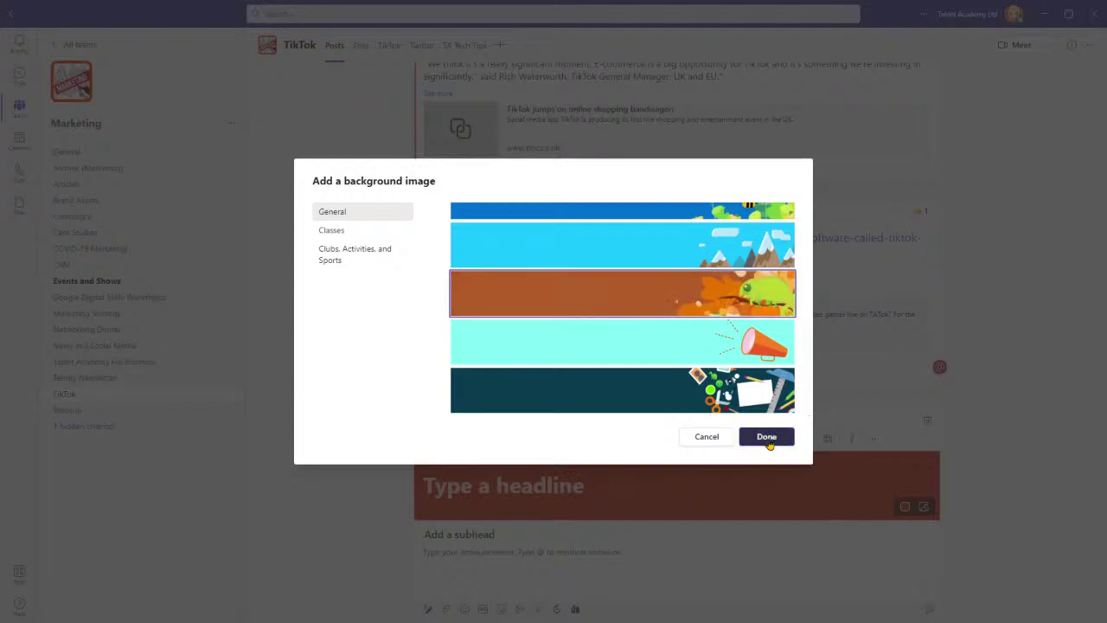
{"action": "left_click", "coordinate": [767, 437]}
{"action": "left_click", "coordinate": [923, 507]}
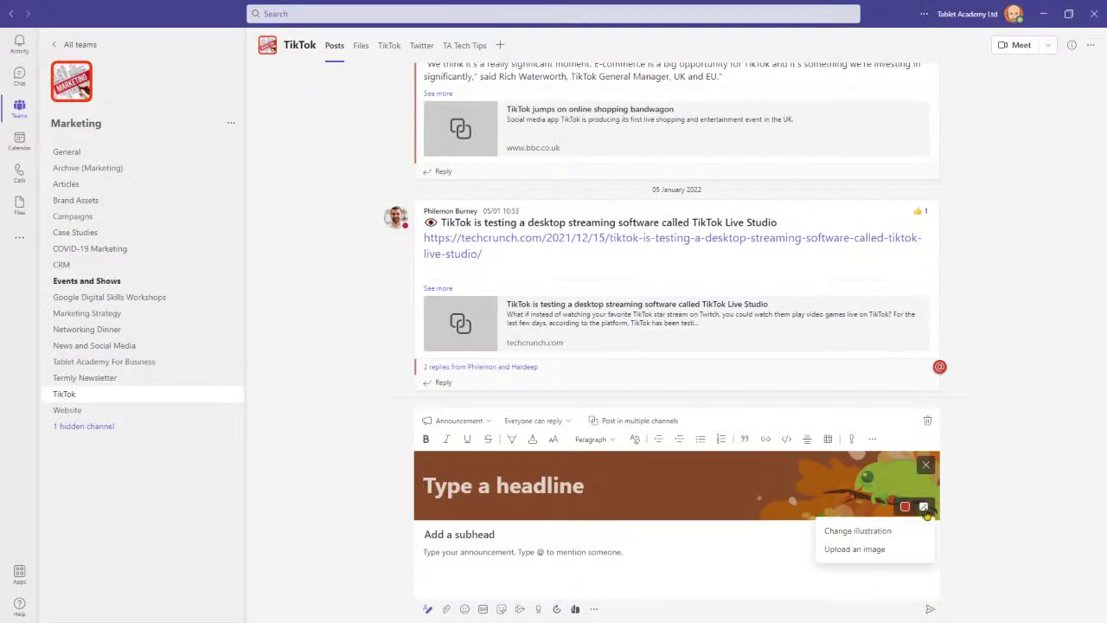
{"action": "left_click", "coordinate": [858, 549]}
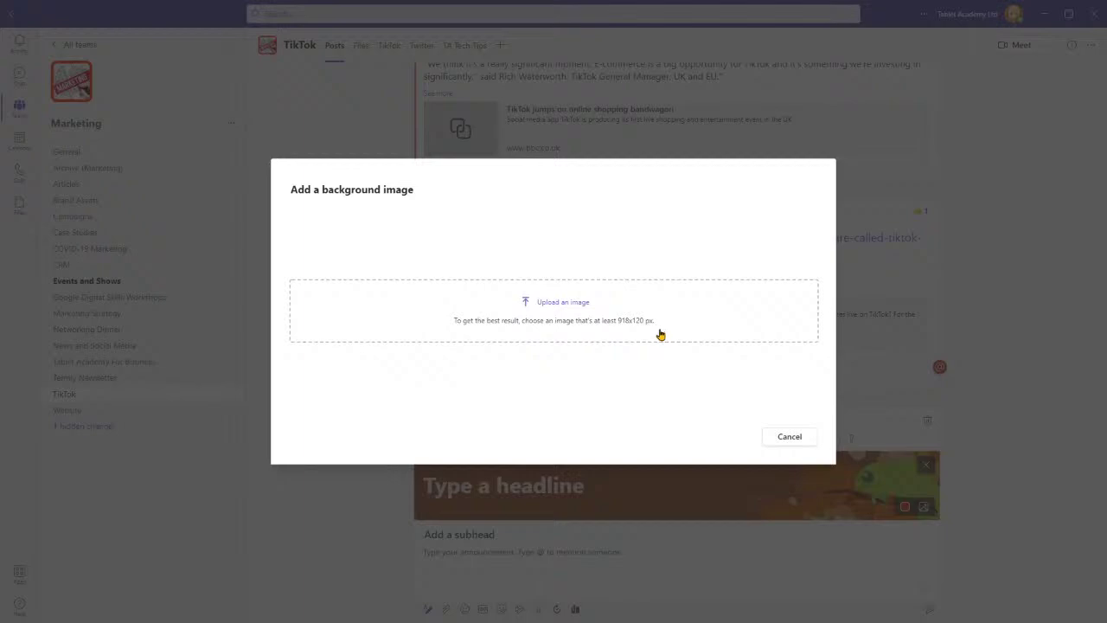
{"action": "left_click", "coordinate": [797, 441]}
Post the announcement with headline "Big news!!", subhead "Special Announcement!" and message "I'm getting a hair cut!!"
{"action": "type", "text": "B"}
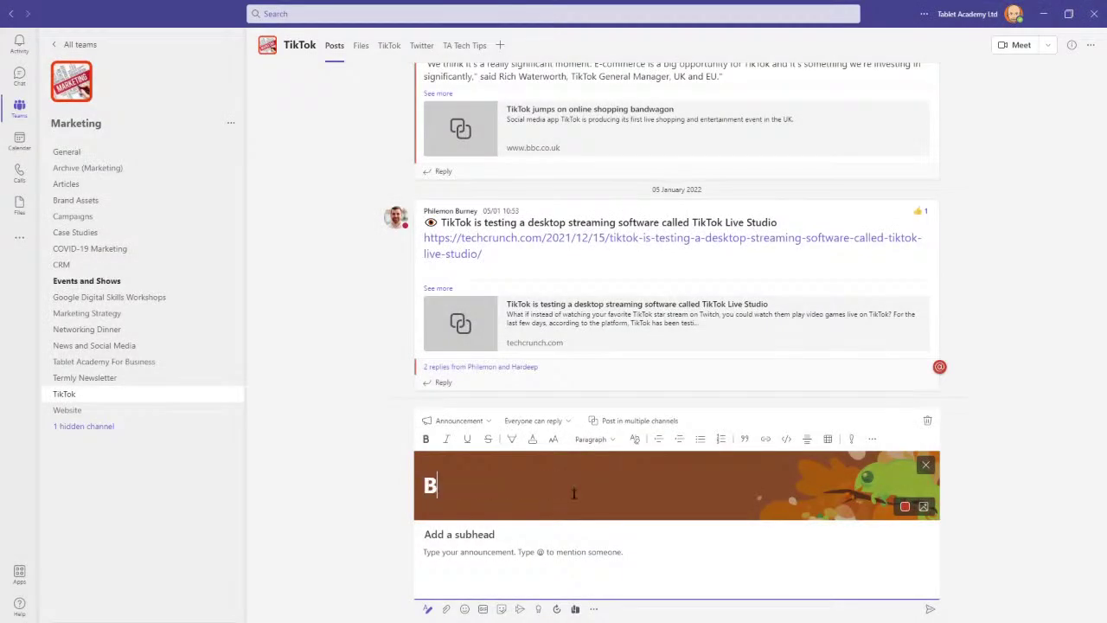
{"action": "type", "text": "ig news!!"}
{"action": "key", "text": "Tab"}
{"action": "type", "text": "Special Announcement!"}
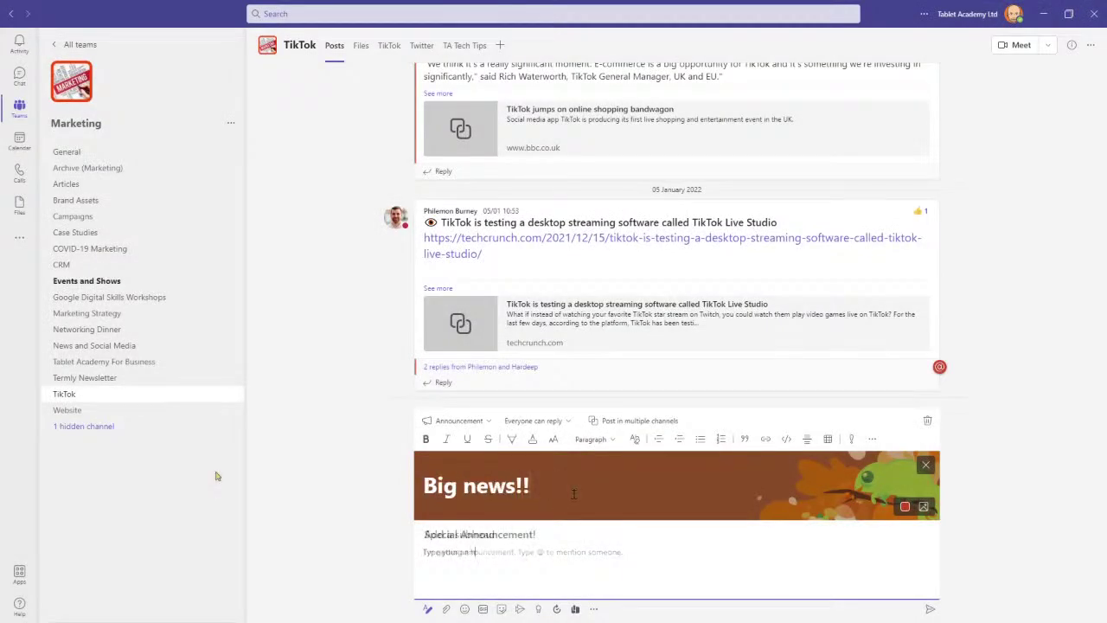
{"action": "key", "text": "Tab"}
{"action": "type", "text": "I'm getting a hair"}
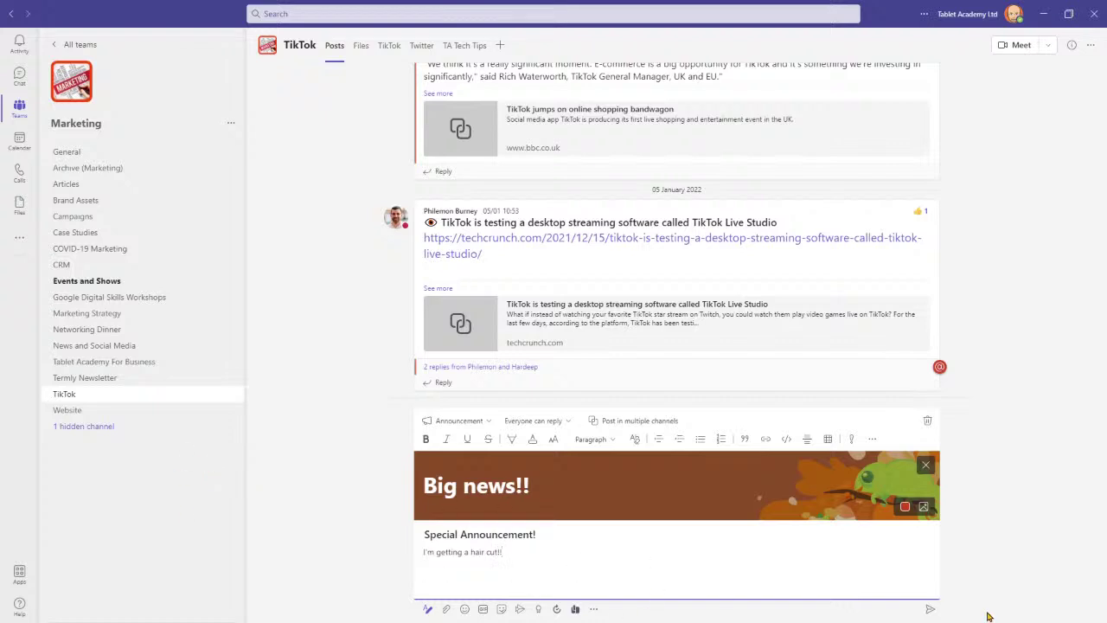
{"action": "left_click", "coordinate": [937, 613]}
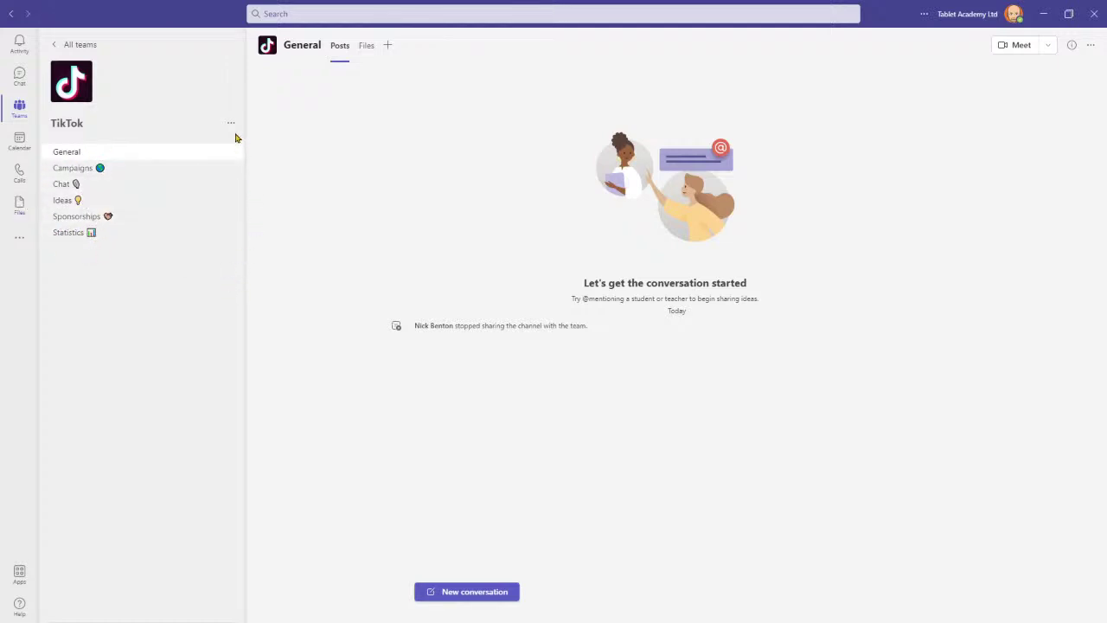
Add a channel named "Videos" followed by a movie camera emoji to the TikTok team
{"action": "left_click", "coordinate": [231, 123]}
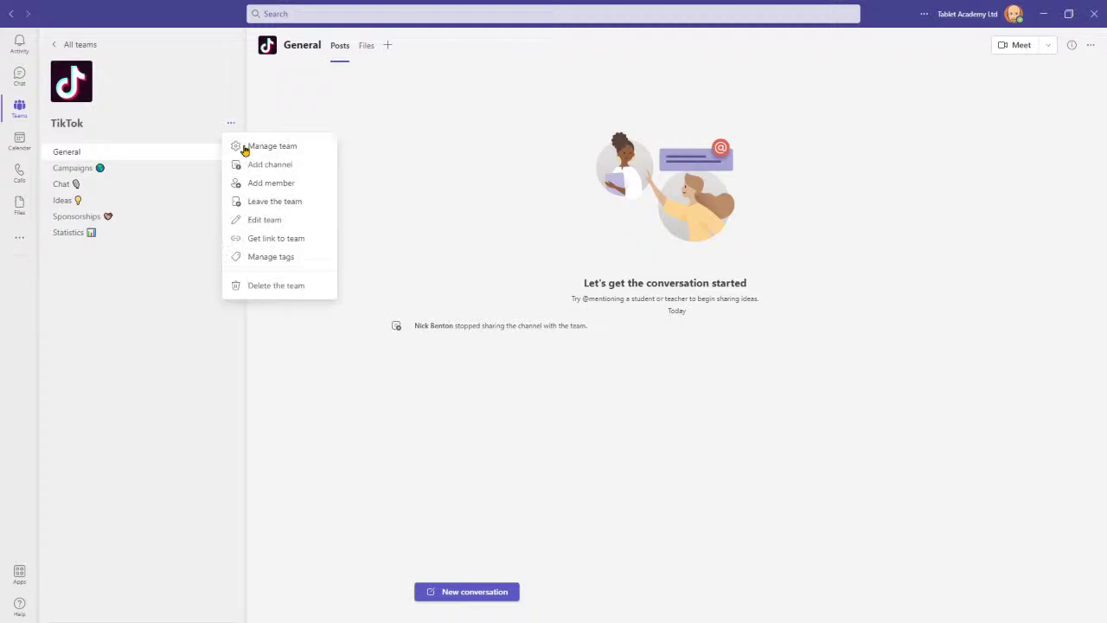
{"action": "left_click", "coordinate": [285, 172]}
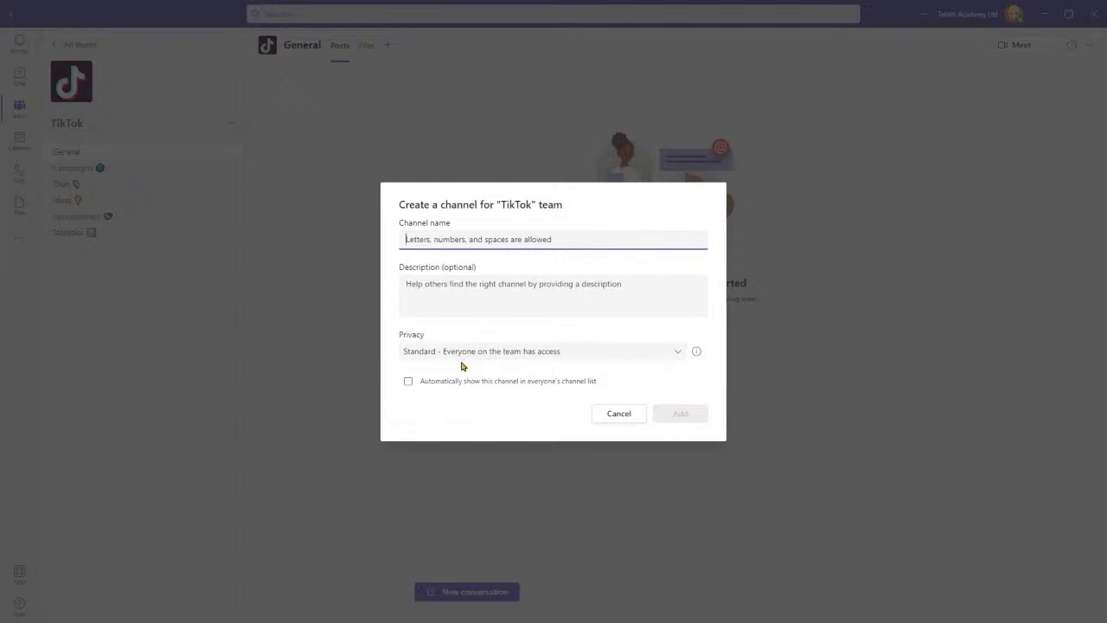
{"action": "type", "text": "Videos"}
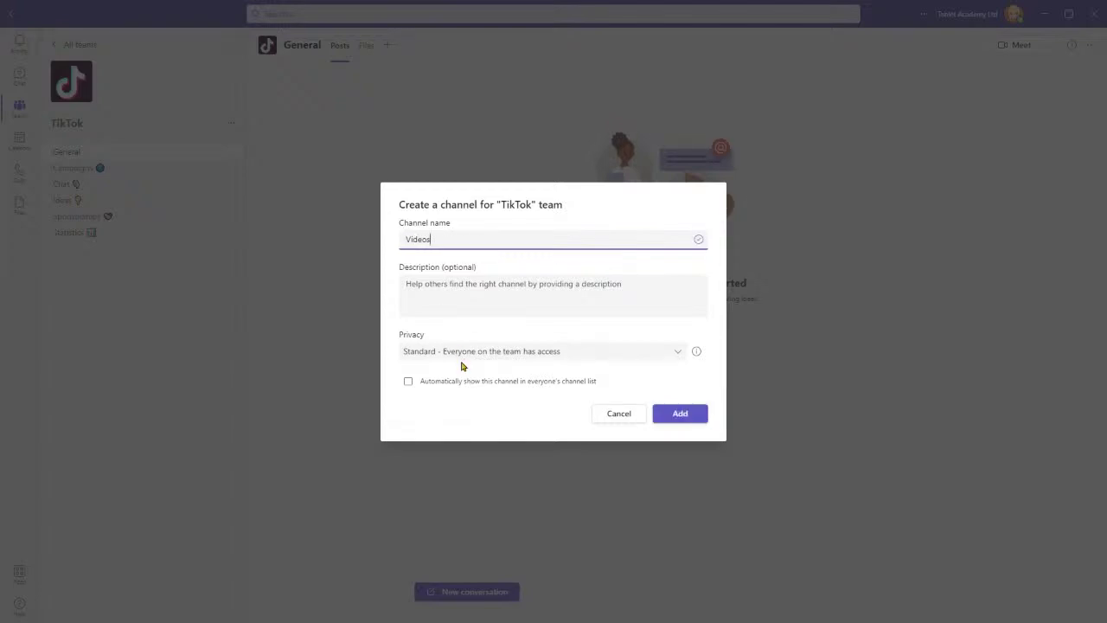
{"action": "key", "text": "super+period"}
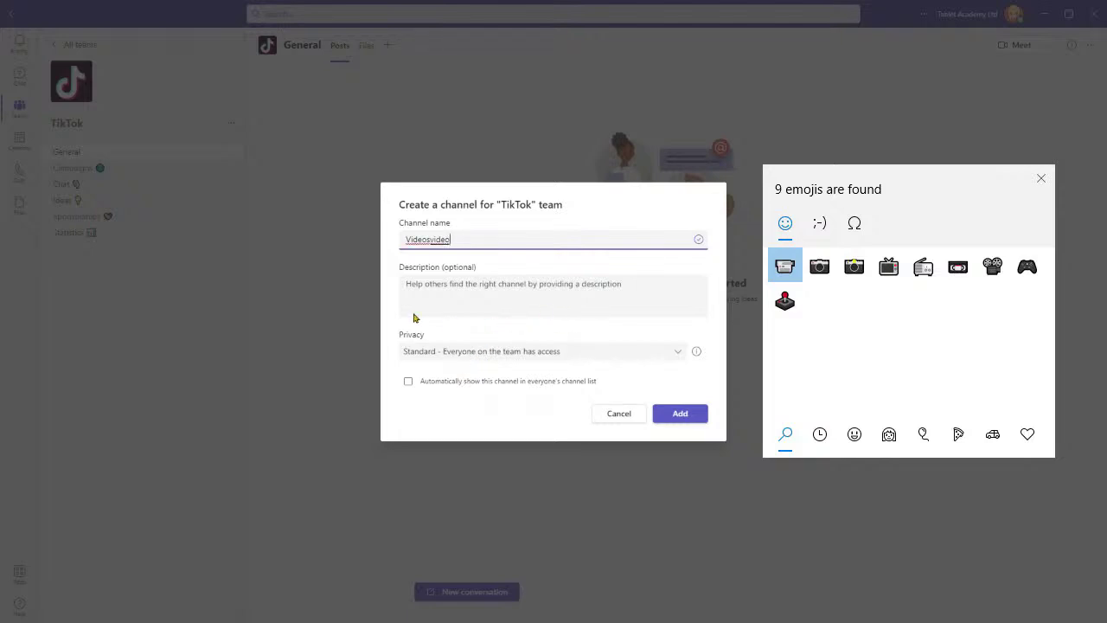
{"action": "key", "text": "Return"}
{"action": "key", "text": "Escape"}
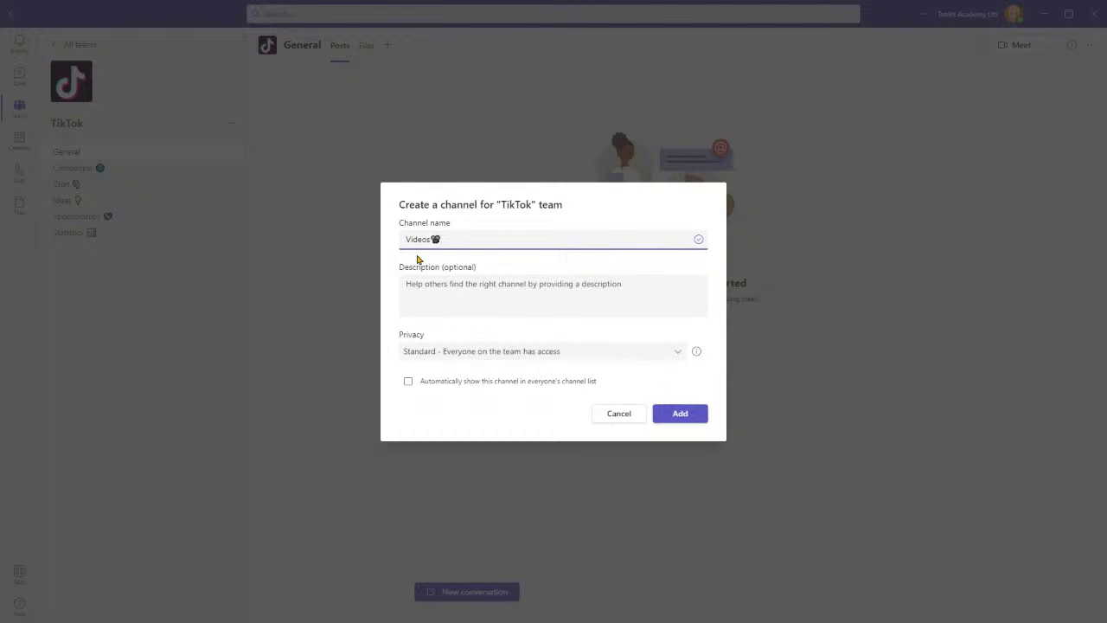
{"action": "left_click", "coordinate": [669, 413]}
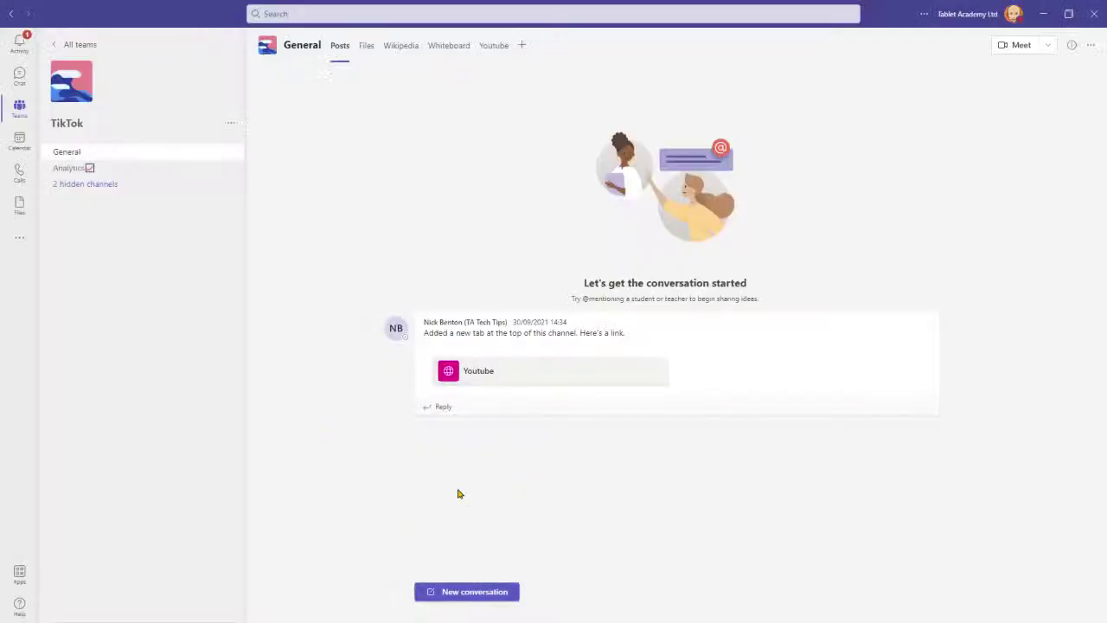
Reply to the Youtube tab post in the TikTok team's General channel with the Clippy "Looks great!" sticker
{"action": "left_click", "coordinate": [454, 410]}
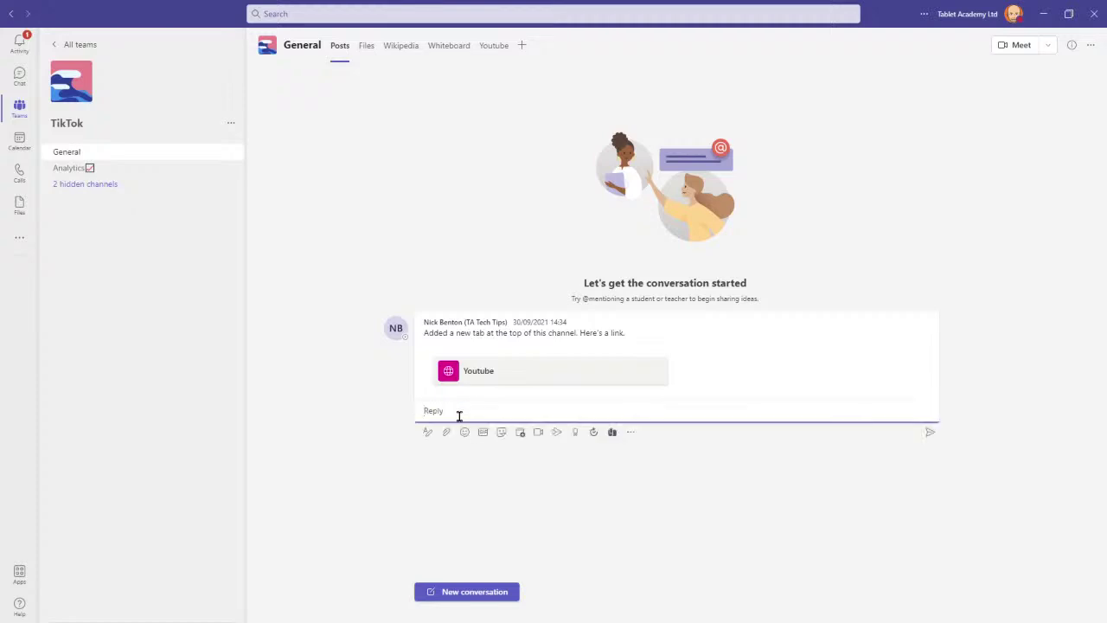
{"action": "left_click", "coordinate": [510, 435]}
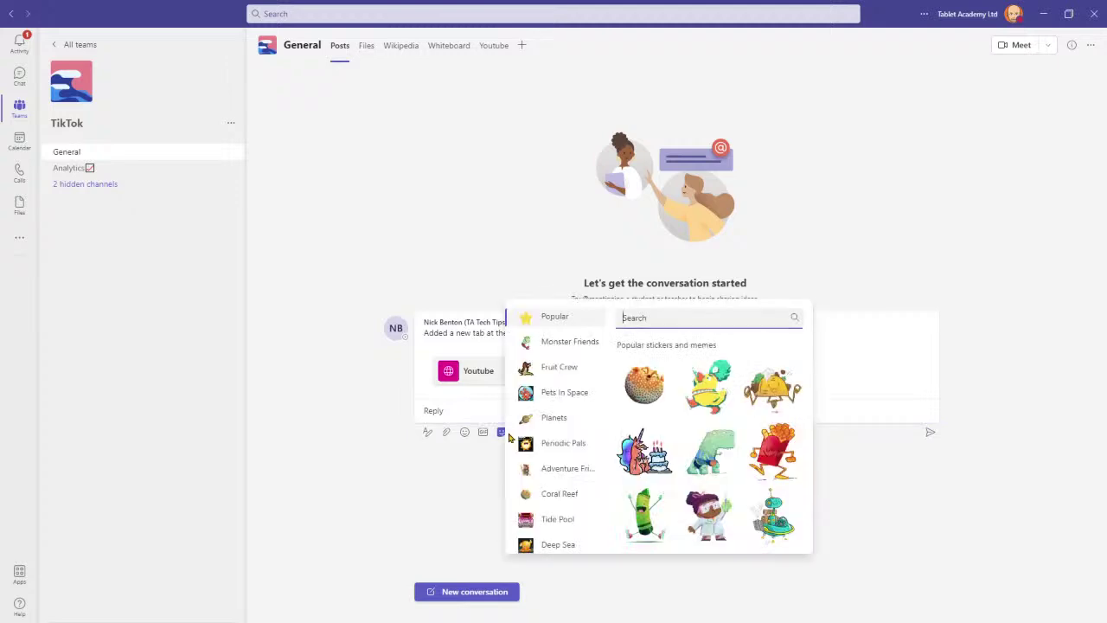
{"action": "scroll", "coordinate": [560, 355], "scroll_direction": "down", "scroll_amount": 10}
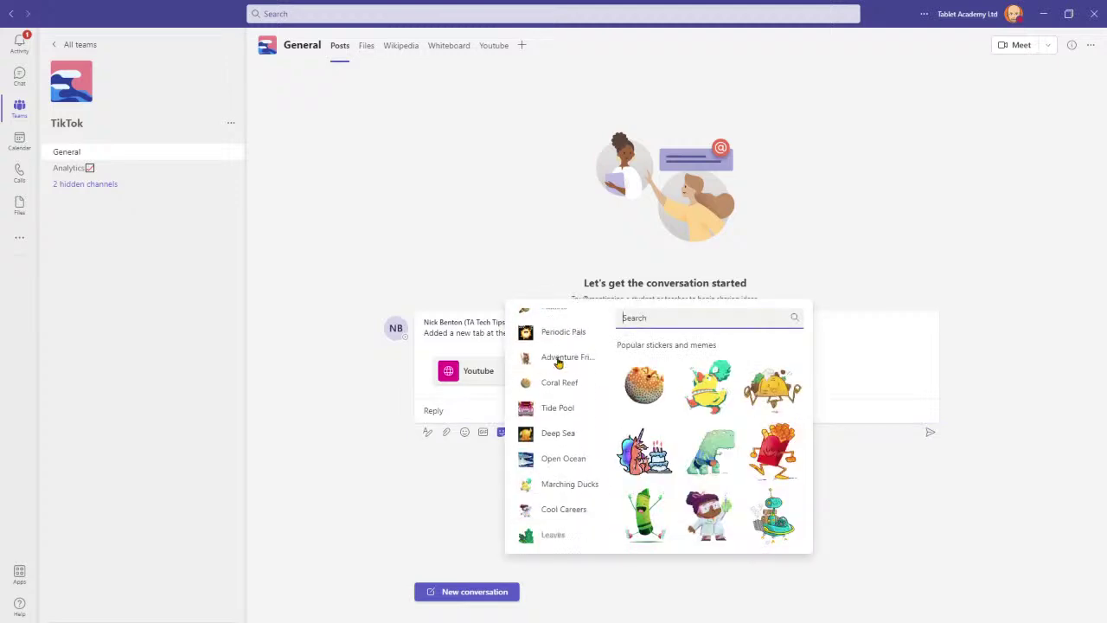
{"action": "scroll", "coordinate": [552, 413], "scroll_direction": "down", "scroll_amount": 8}
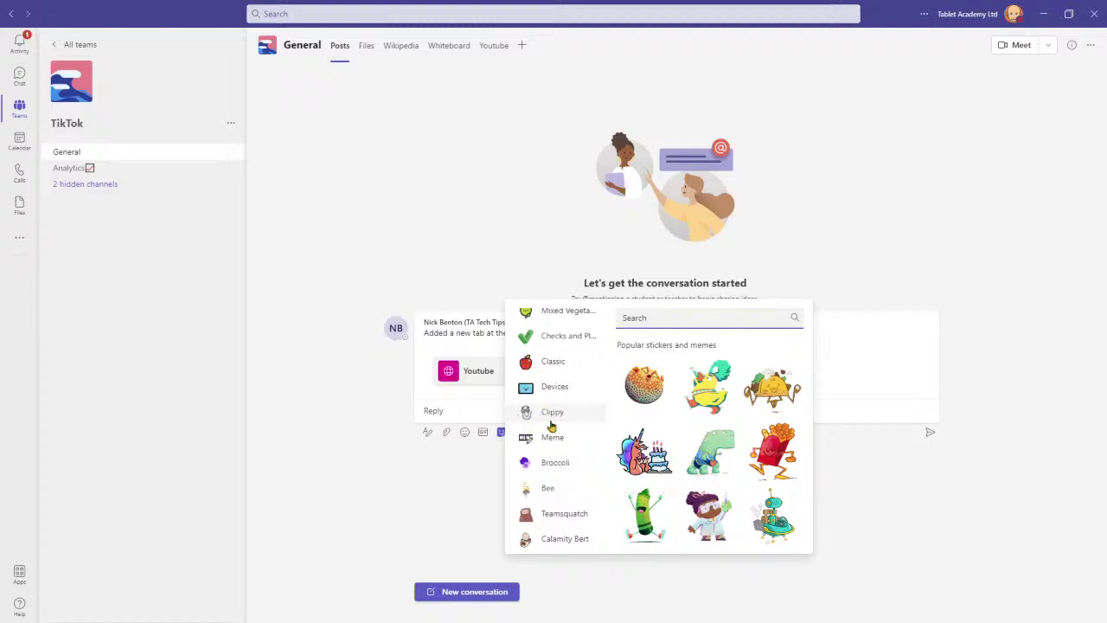
{"action": "left_click", "coordinate": [552, 413]}
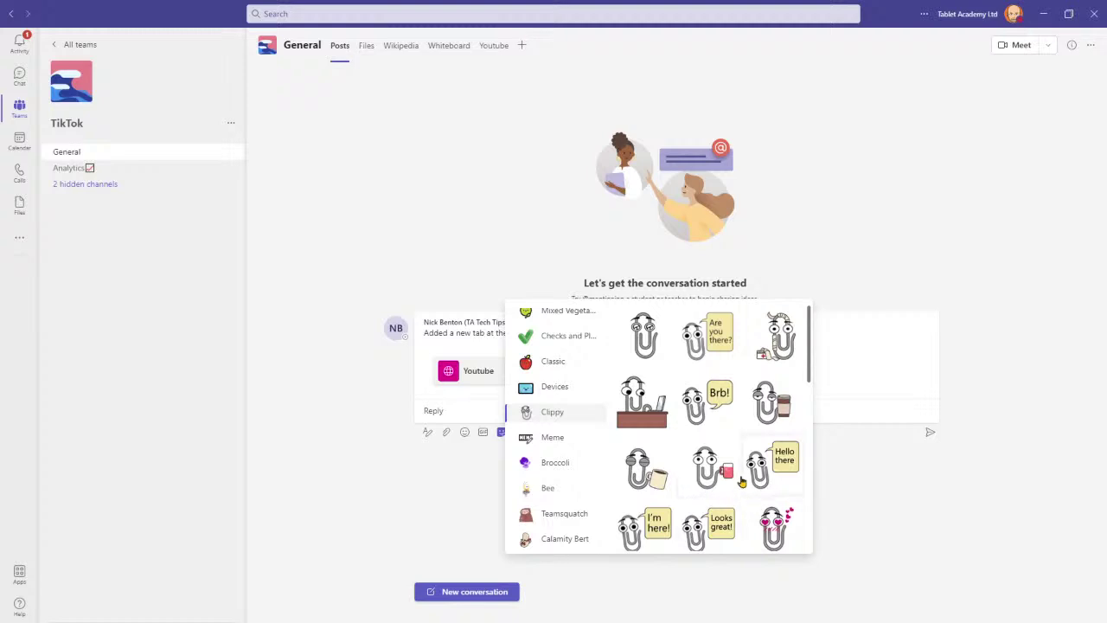
{"action": "scroll", "coordinate": [700, 464], "scroll_direction": "down", "scroll_amount": 2}
{"action": "scroll", "coordinate": [684, 371], "scroll_direction": "down", "scroll_amount": 5}
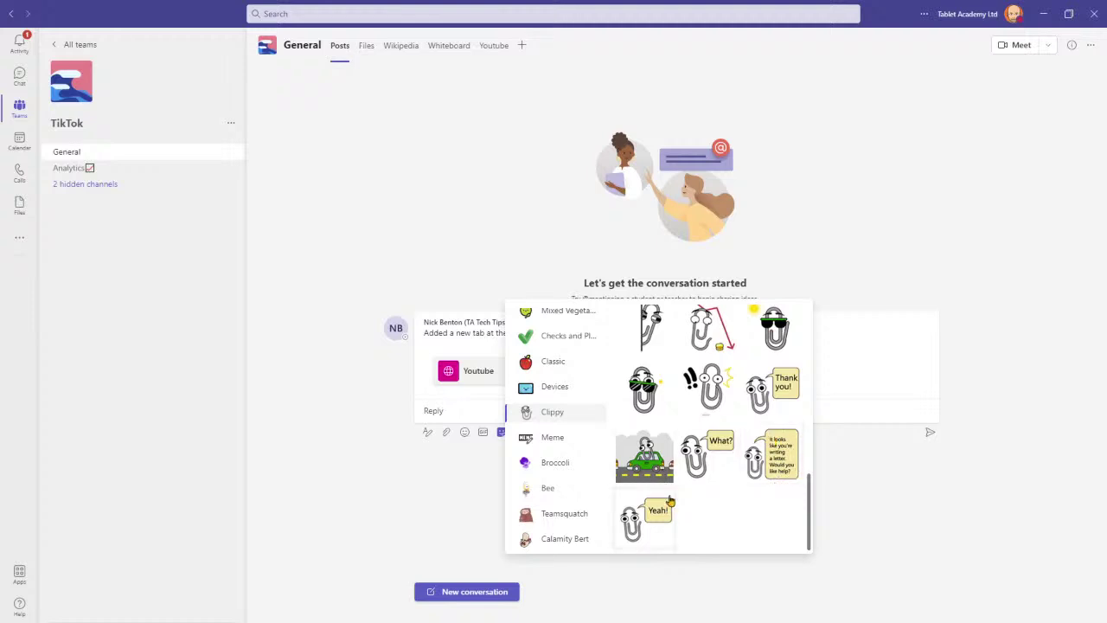
{"action": "scroll", "coordinate": [717, 418], "scroll_direction": "up", "scroll_amount": 2}
{"action": "scroll", "coordinate": [718, 418], "scroll_direction": "up", "scroll_amount": 4}
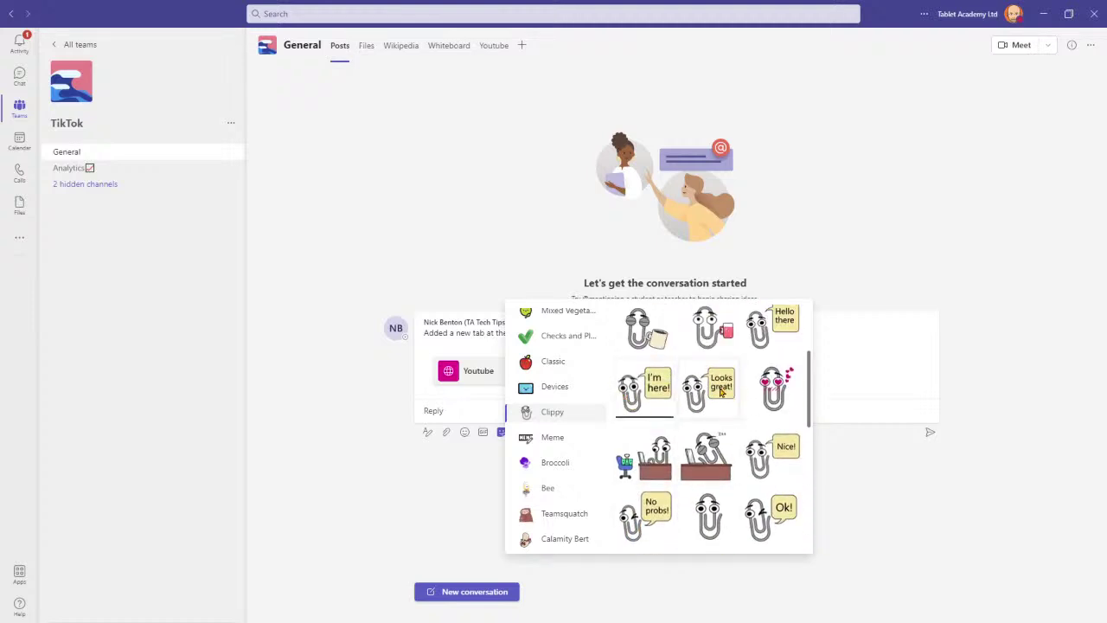
{"action": "left_click", "coordinate": [720, 391]}
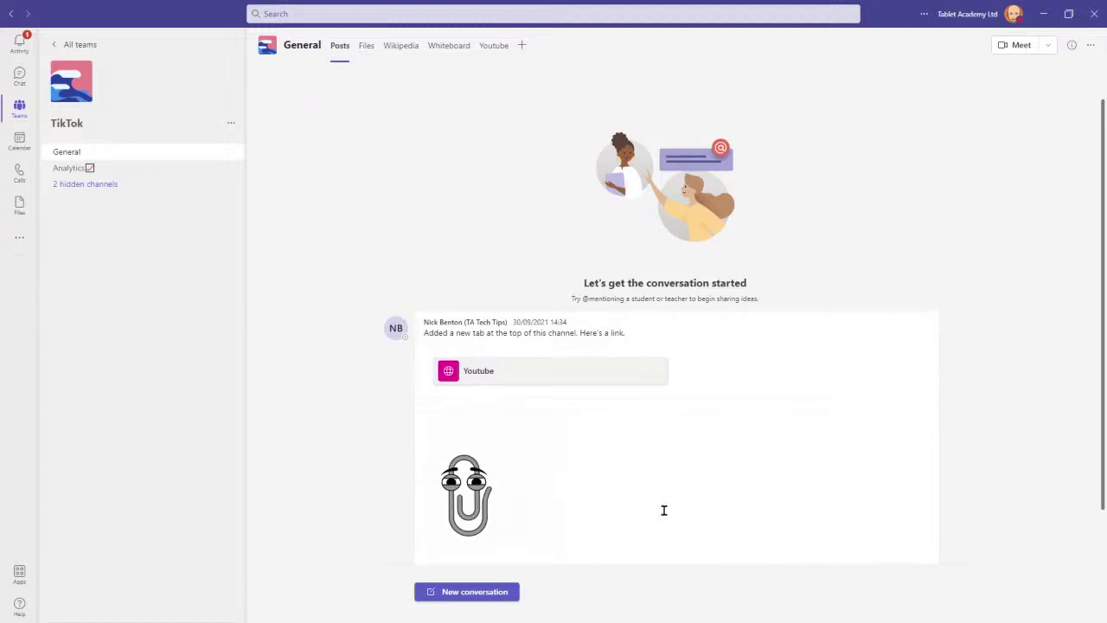
{"action": "key", "text": "Return"}
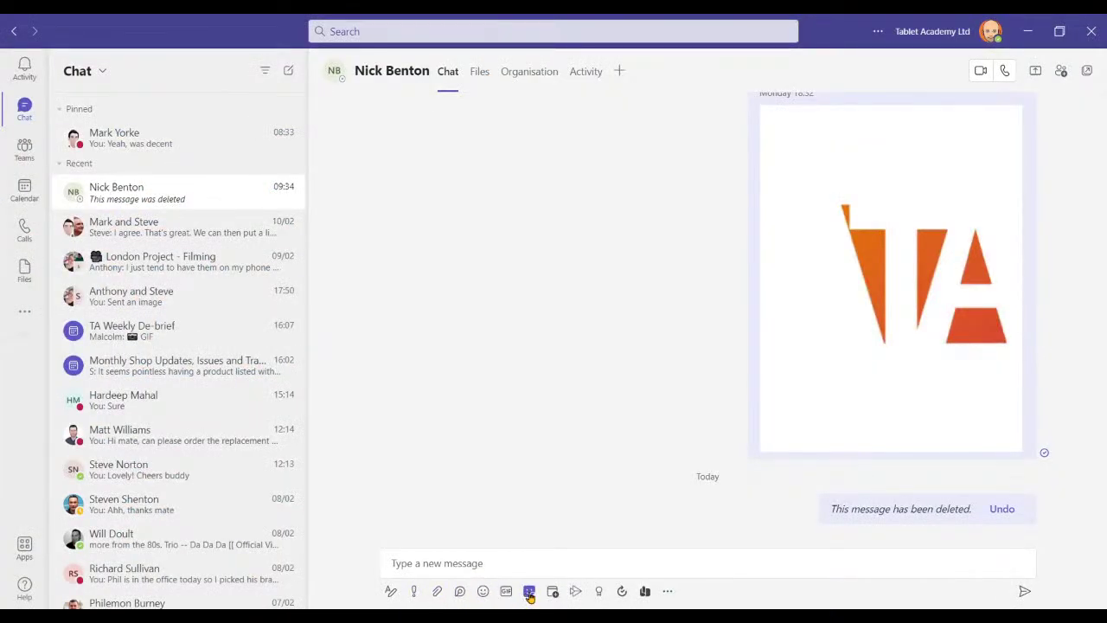
Choose the meme of the toddler in a green top from the Meme stickers for the open chat
{"action": "left_click", "coordinate": [529, 593]}
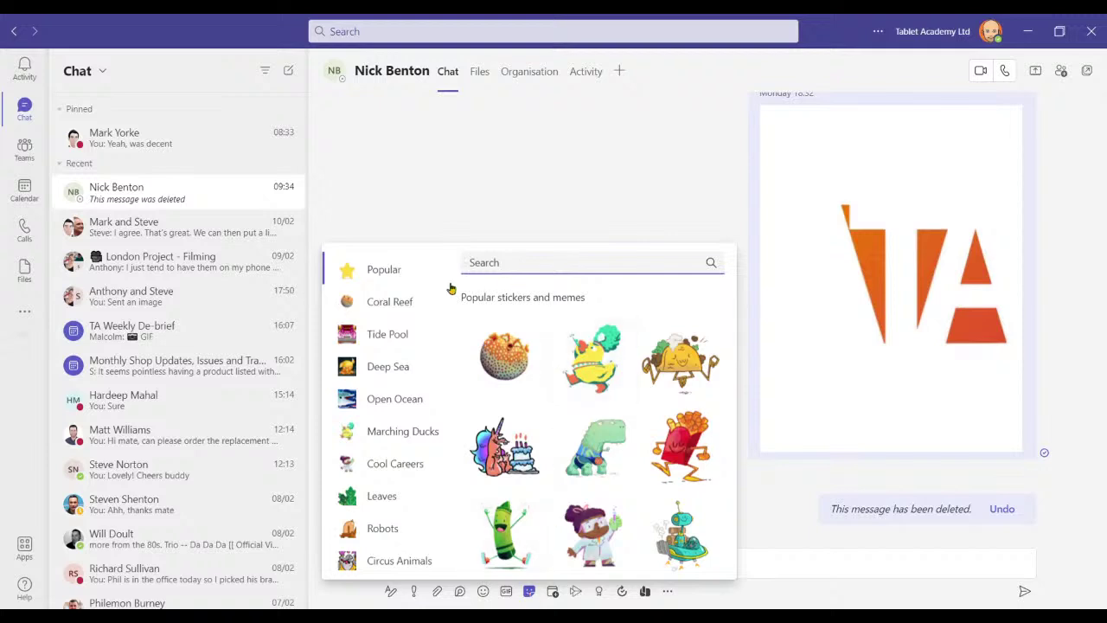
{"action": "scroll", "coordinate": [389, 388], "scroll_direction": "down", "scroll_amount": 3}
{"action": "scroll", "coordinate": [381, 346], "scroll_direction": "down", "scroll_amount": 5}
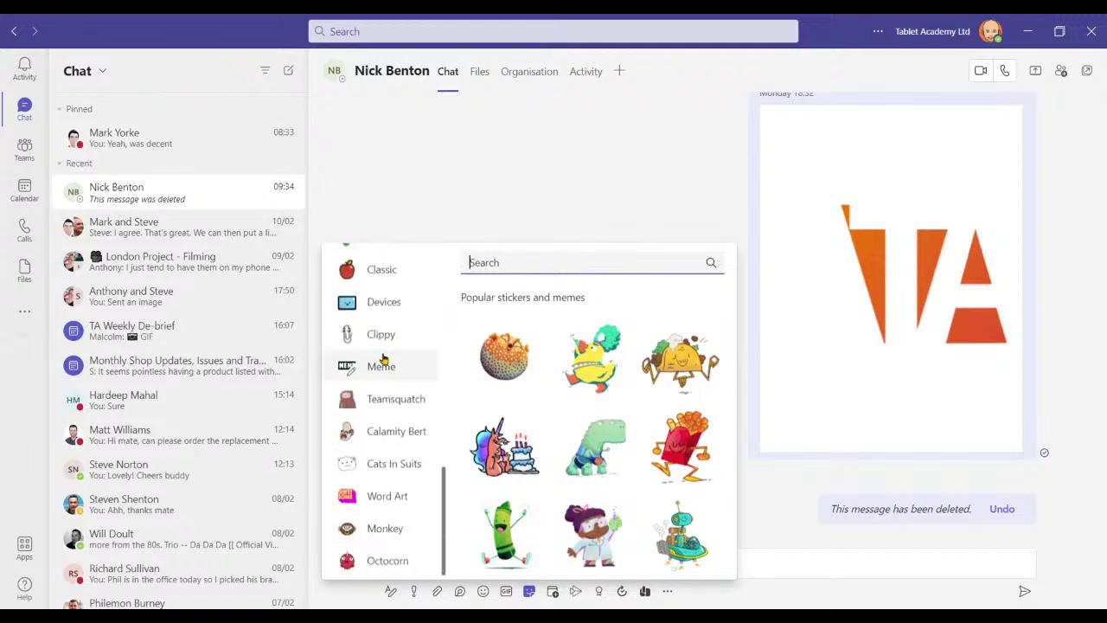
{"action": "left_click", "coordinate": [399, 373]}
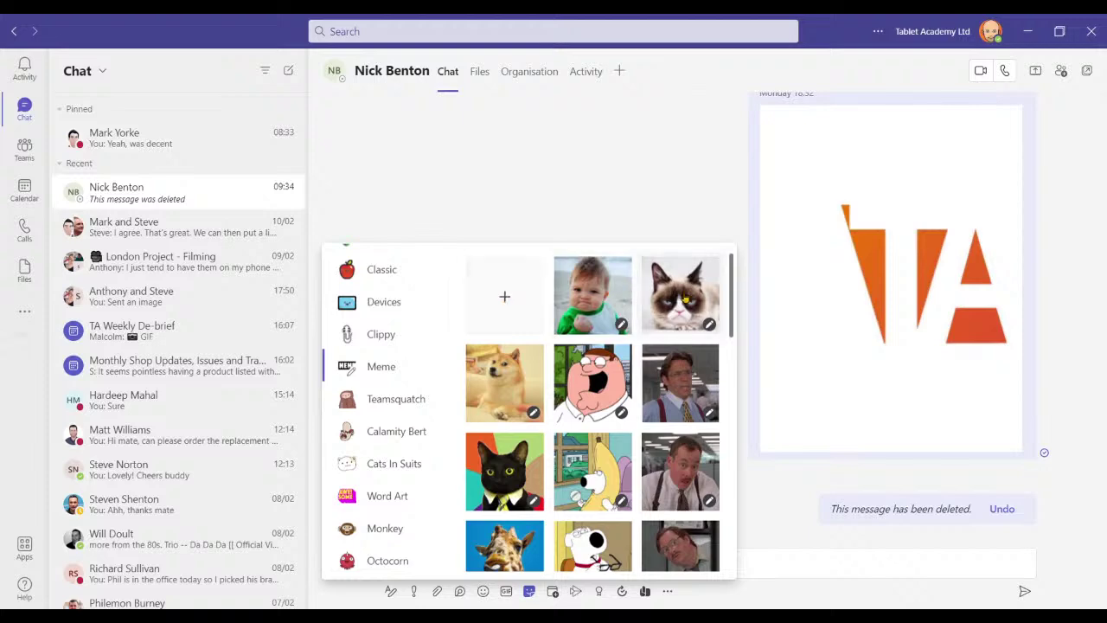
{"action": "scroll", "coordinate": [692, 408], "scroll_direction": "down", "scroll_amount": 10}
{"action": "scroll", "coordinate": [686, 424], "scroll_direction": "up", "scroll_amount": 10}
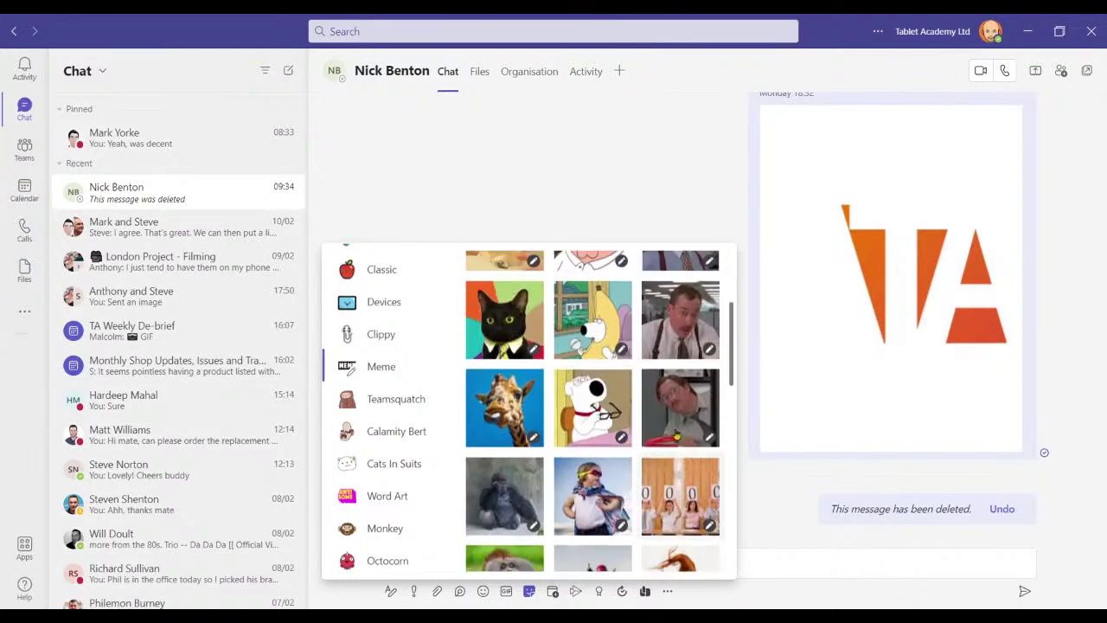
{"action": "left_click", "coordinate": [606, 316]}
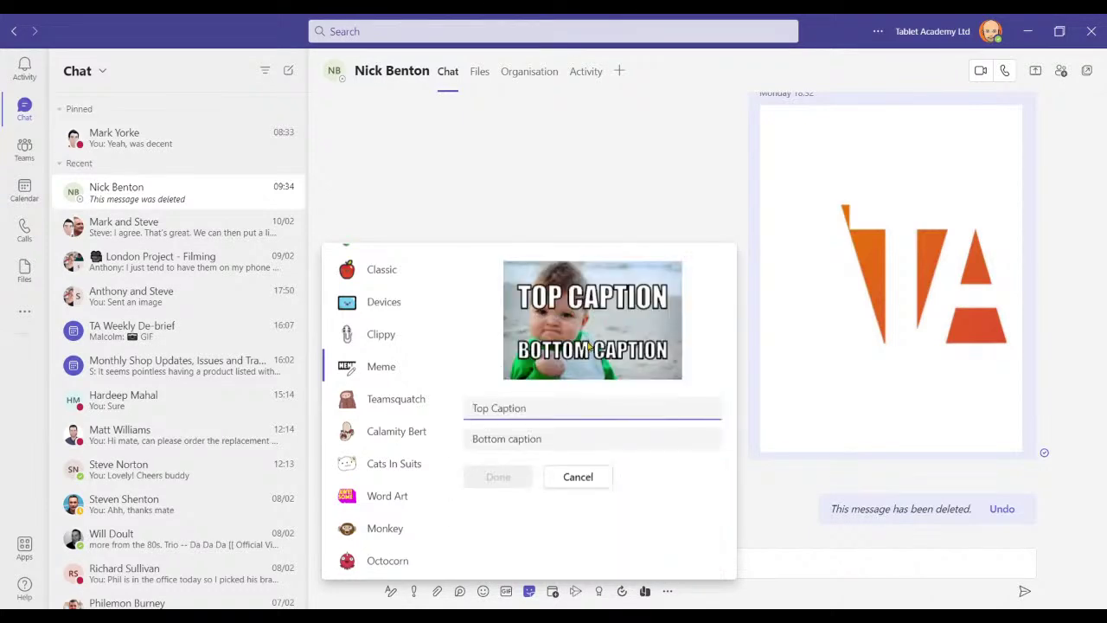
Caption the toddler meme "YES!" above and "IT'S THE WEEKEND!" below, and send it to the chat
{"action": "type", "text": "YES!"}
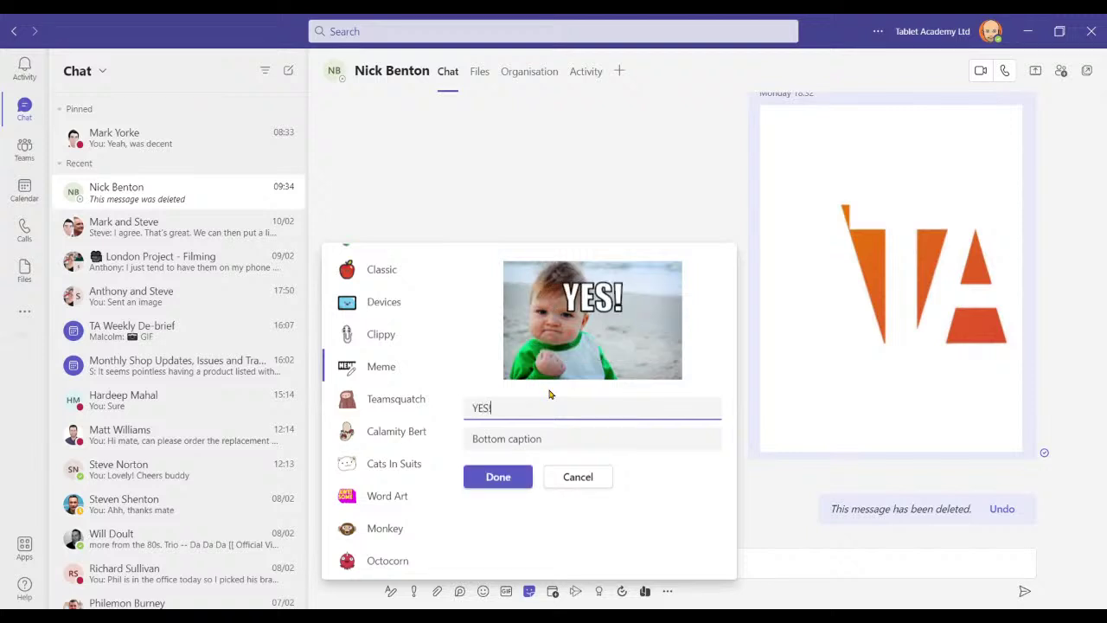
{"action": "key", "text": "Tab"}
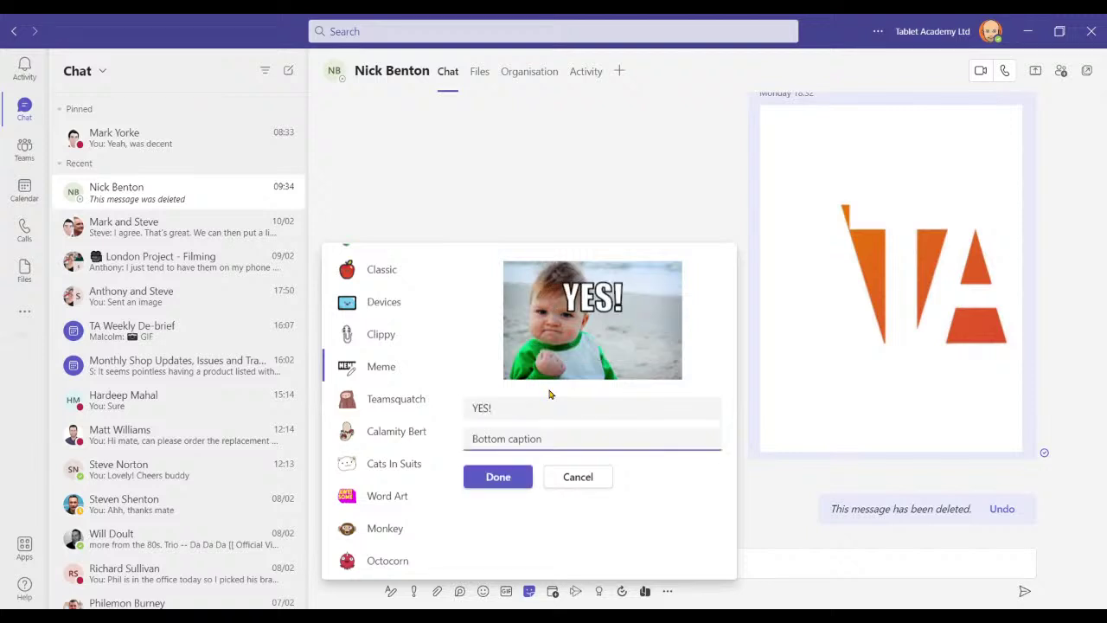
{"action": "type", "text": "IT'S THE W"}
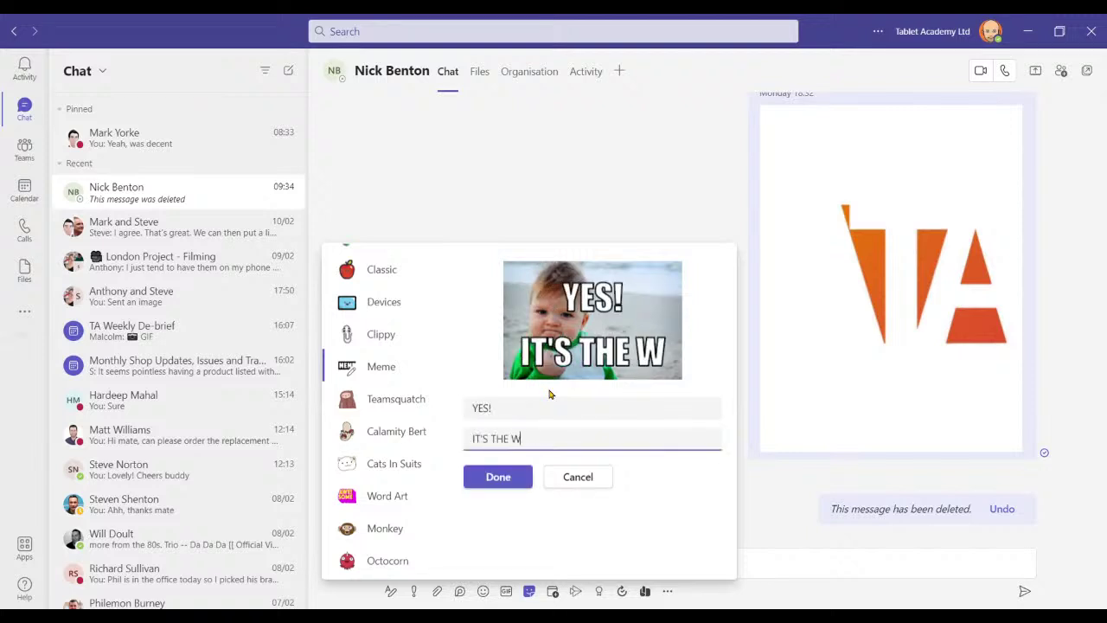
{"action": "type", "text": "EEKEND!"}
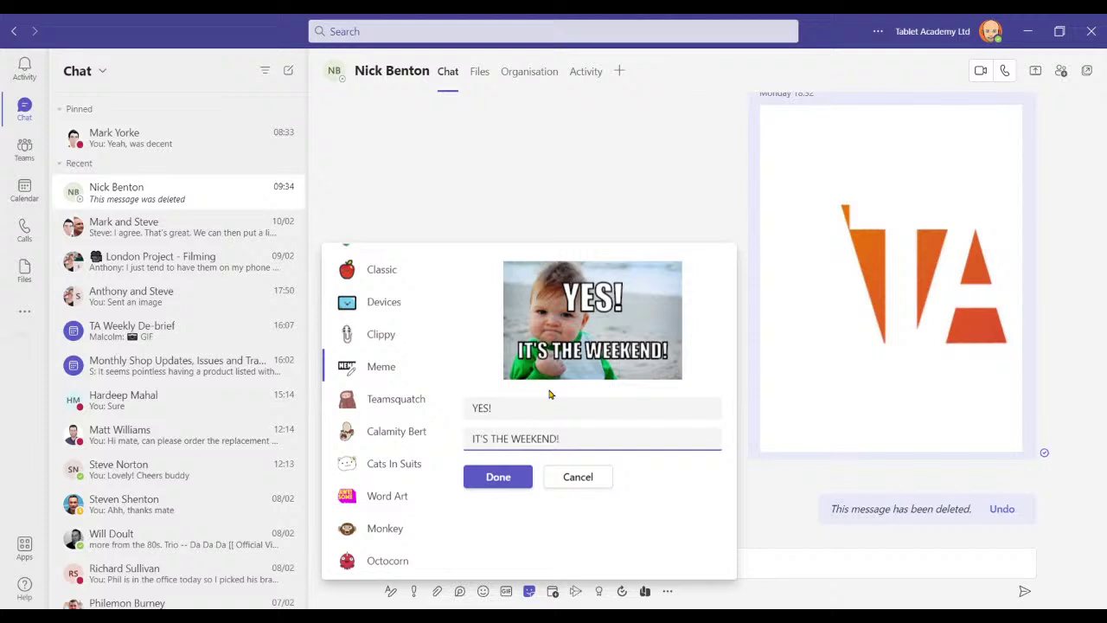
{"action": "left_click", "coordinate": [519, 478]}
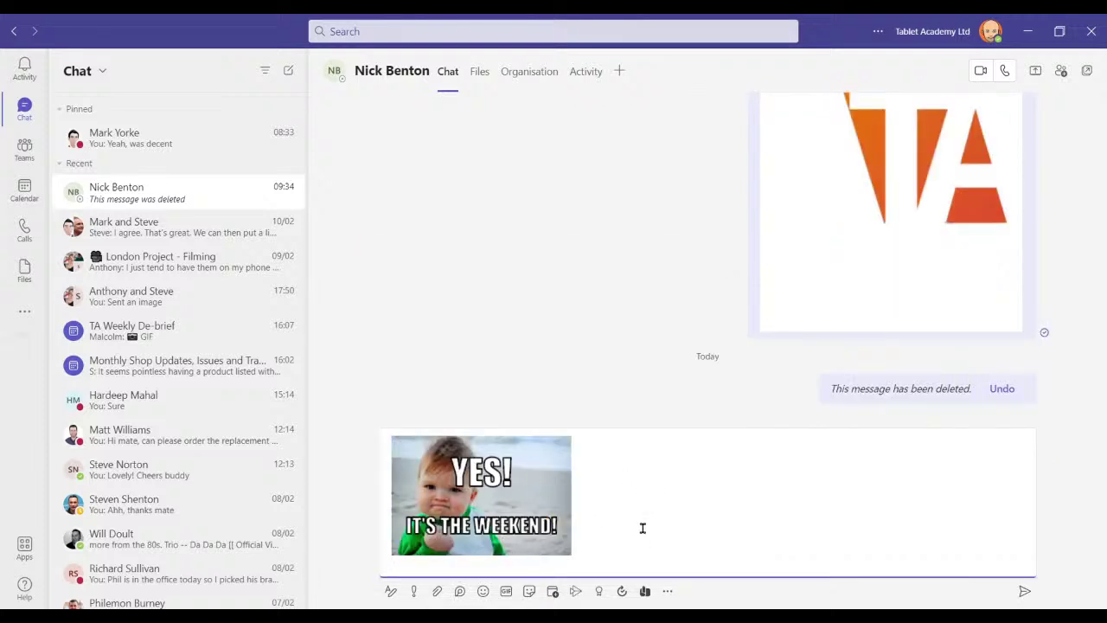
{"action": "key", "text": "Return"}
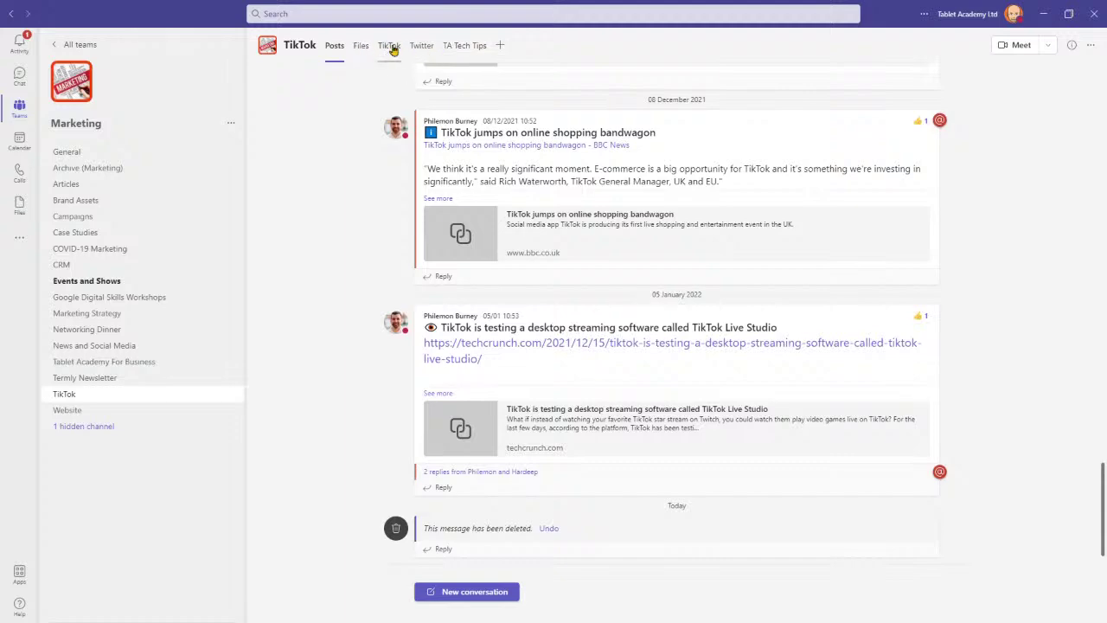
Look through the TikTok and Twitter website pages added to the Marketing team's TikTok channel
{"action": "left_click", "coordinate": [391, 47]}
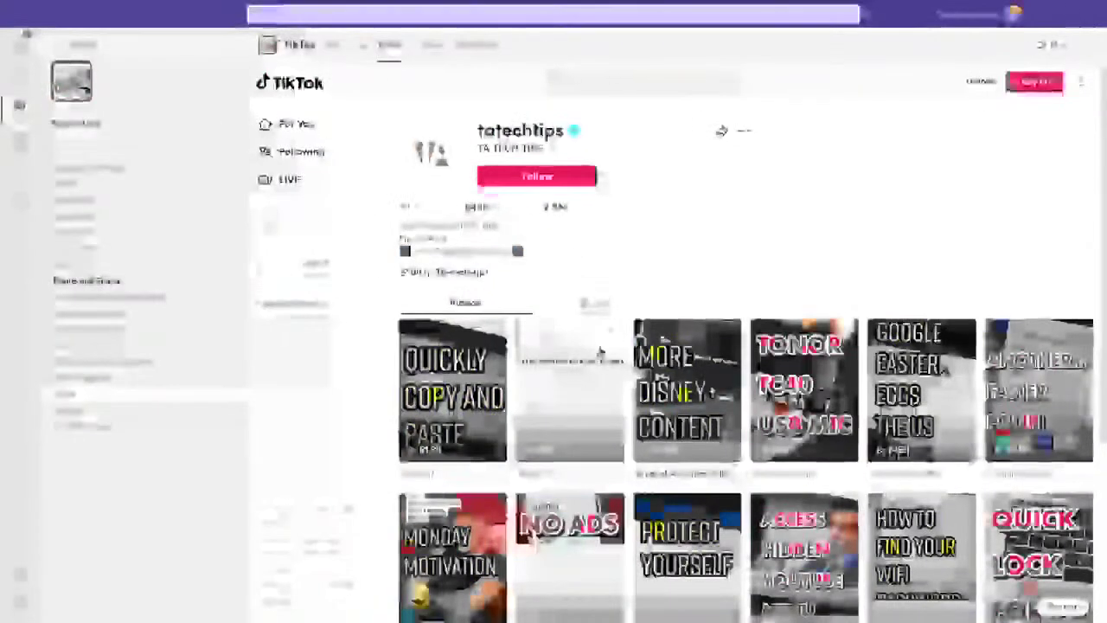
{"action": "scroll", "coordinate": [679, 299], "scroll_direction": "down", "scroll_amount": 3}
{"action": "scroll", "coordinate": [679, 303], "scroll_direction": "up", "scroll_amount": 3}
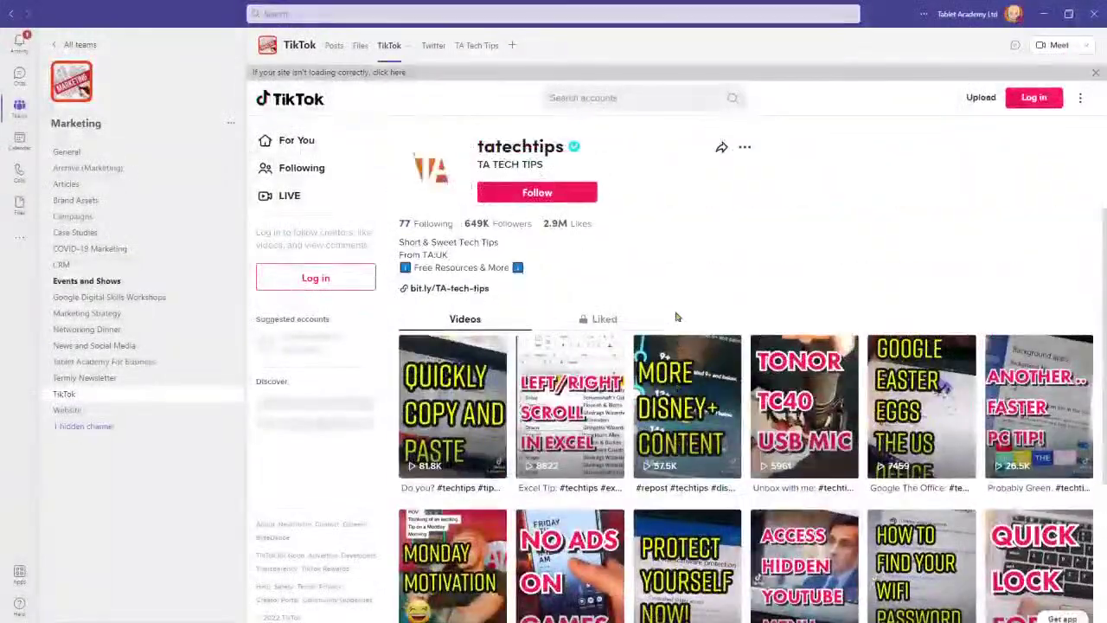
{"action": "left_click", "coordinate": [444, 48]}
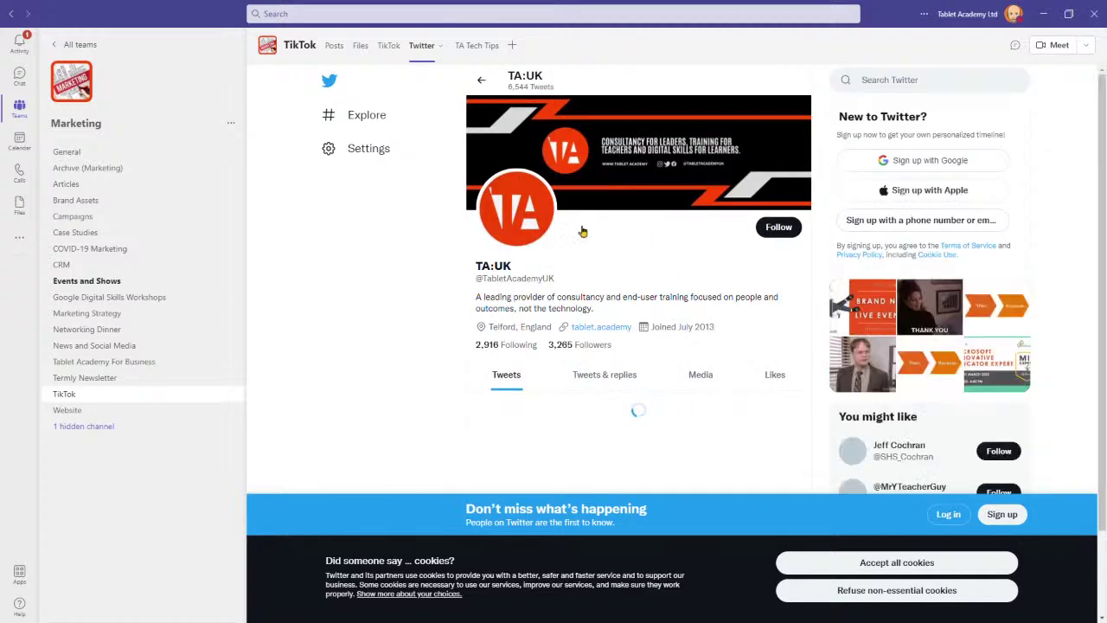
Look through the Twitter page and the TA Tech Tips YouTube page in the TikTok channel's website tabs
{"action": "scroll", "coordinate": [724, 254], "scroll_direction": "down", "scroll_amount": 5}
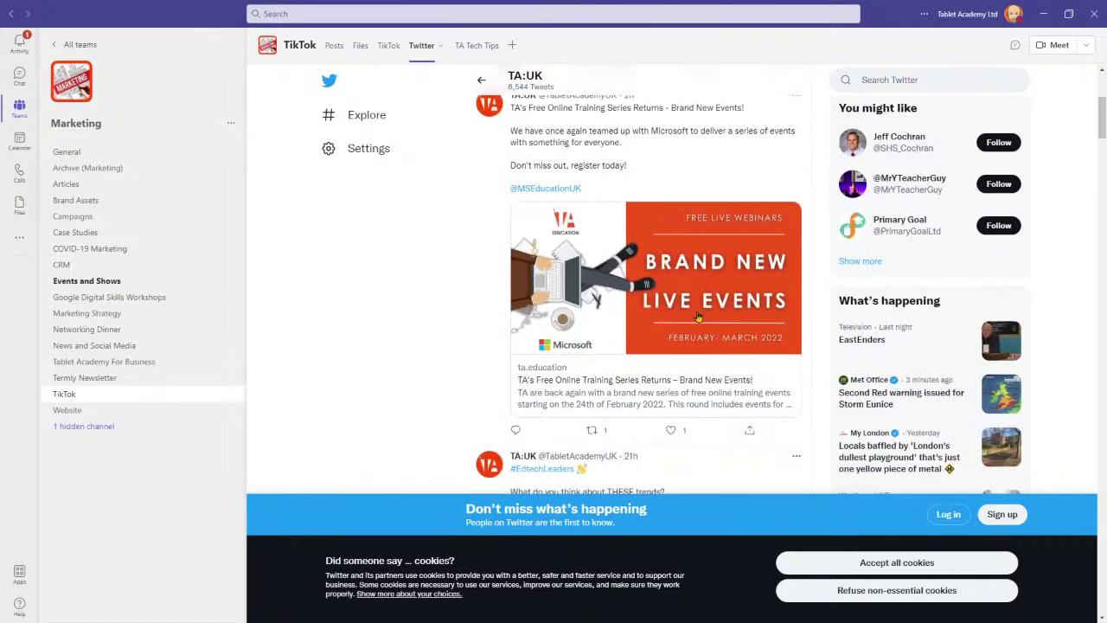
{"action": "scroll", "coordinate": [689, 338], "scroll_direction": "up", "scroll_amount": 5}
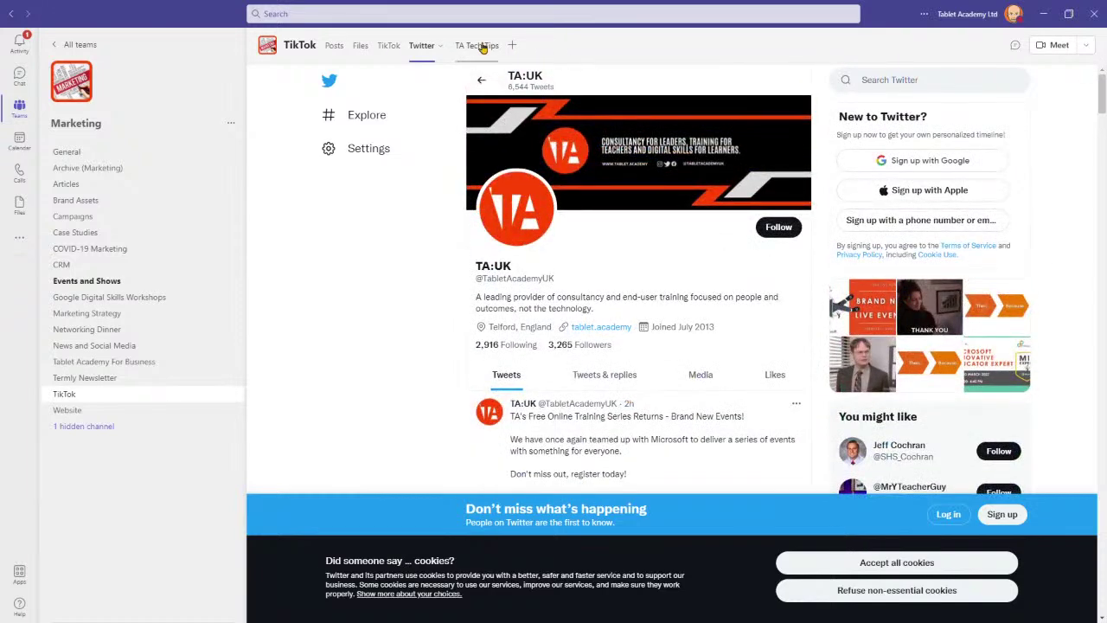
{"action": "left_click", "coordinate": [478, 46]}
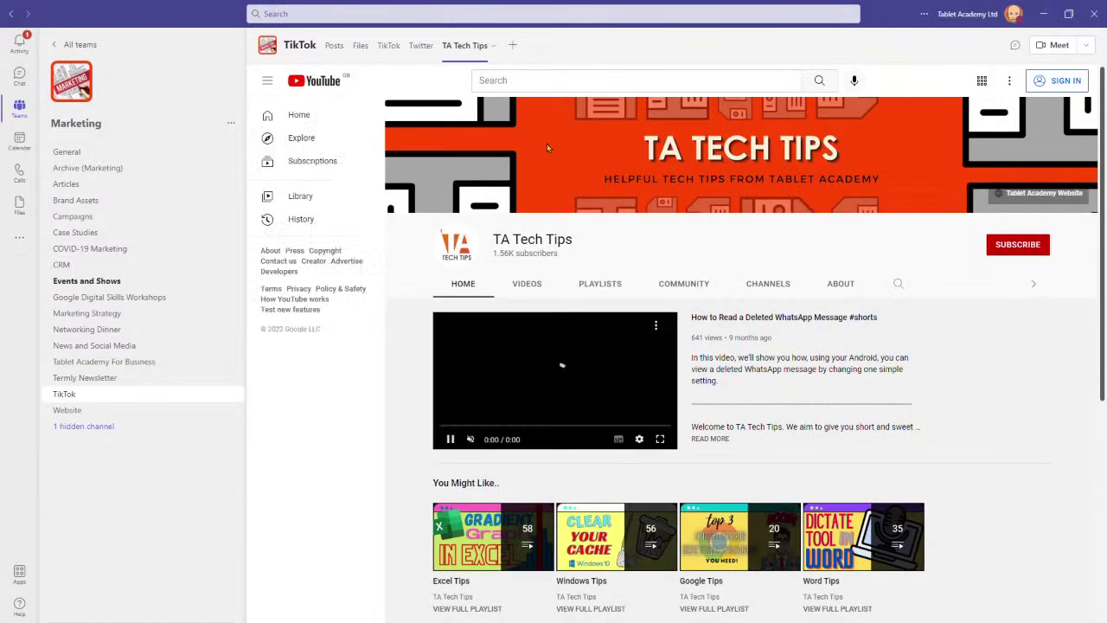
{"action": "scroll", "coordinate": [546, 144], "scroll_direction": "down", "scroll_amount": 5}
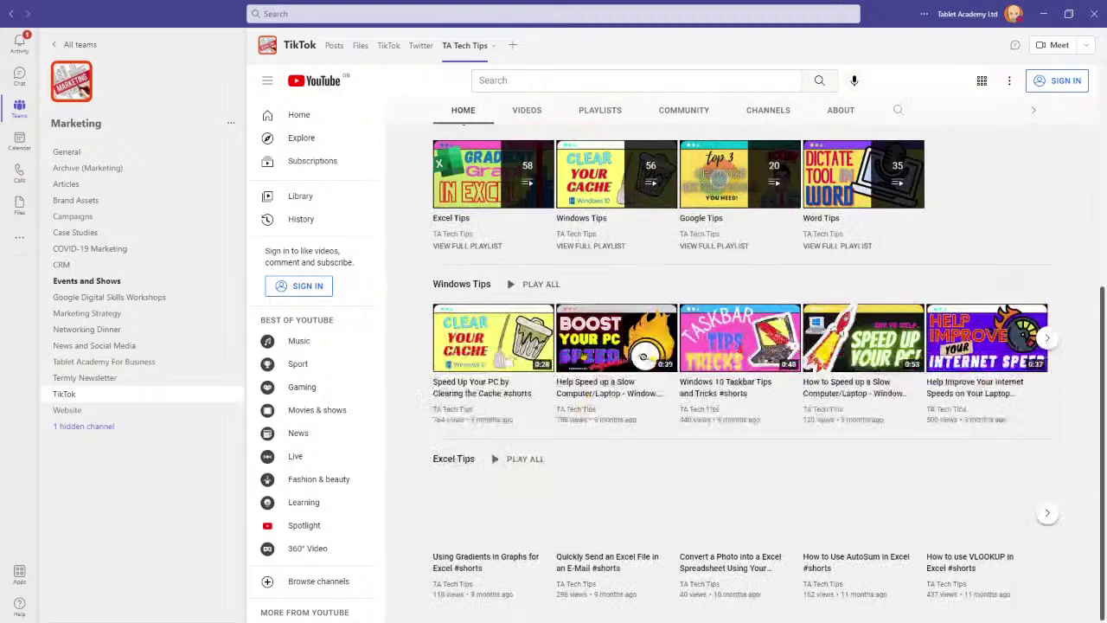
{"action": "scroll", "coordinate": [546, 260], "scroll_direction": "up", "scroll_amount": 4}
{"action": "scroll", "coordinate": [521, 318], "scroll_direction": "up", "scroll_amount": 2}
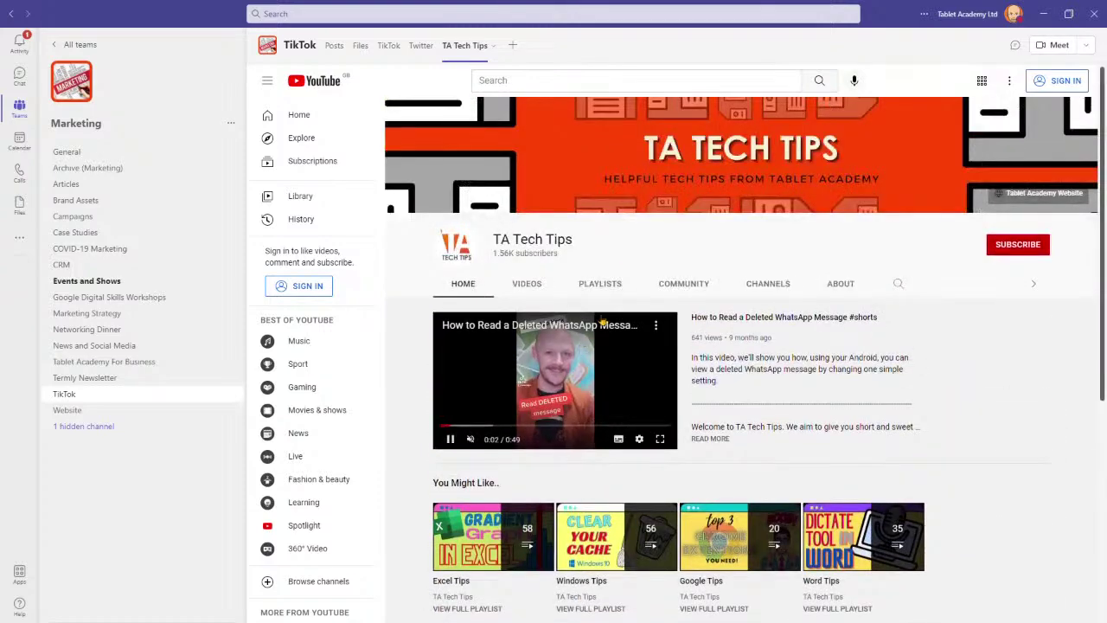
{"action": "left_click", "coordinate": [515, 46]}
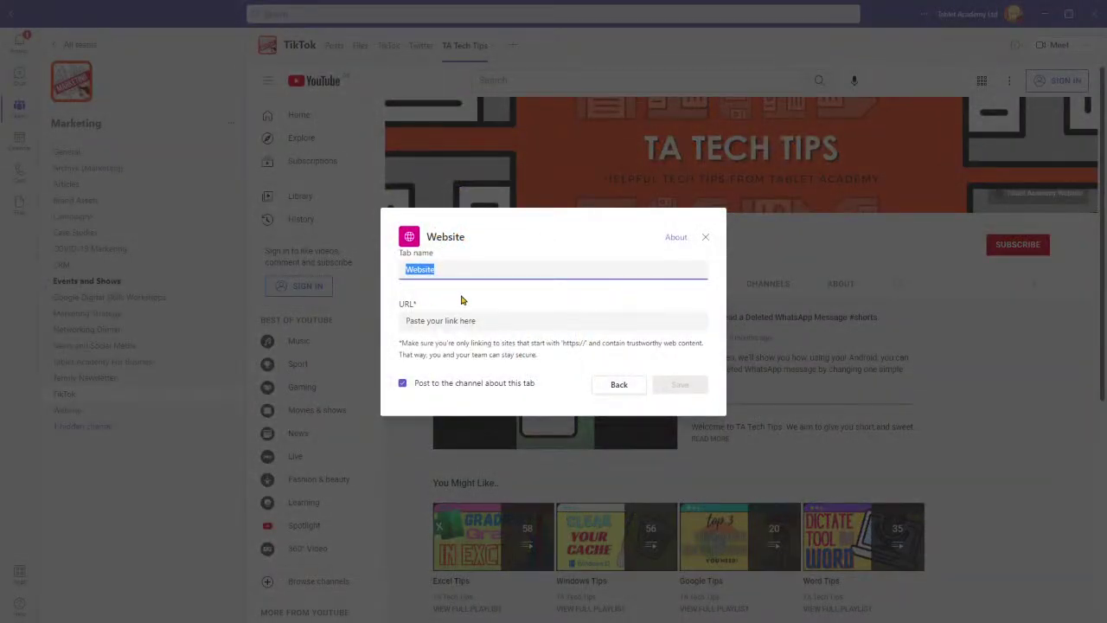
{"action": "type", "text": "Wikipedia"}
{"action": "left_click", "coordinate": [435, 329]}
{"action": "type", "text": "https://en.wikipedia.org/wiki/Main_Page"}
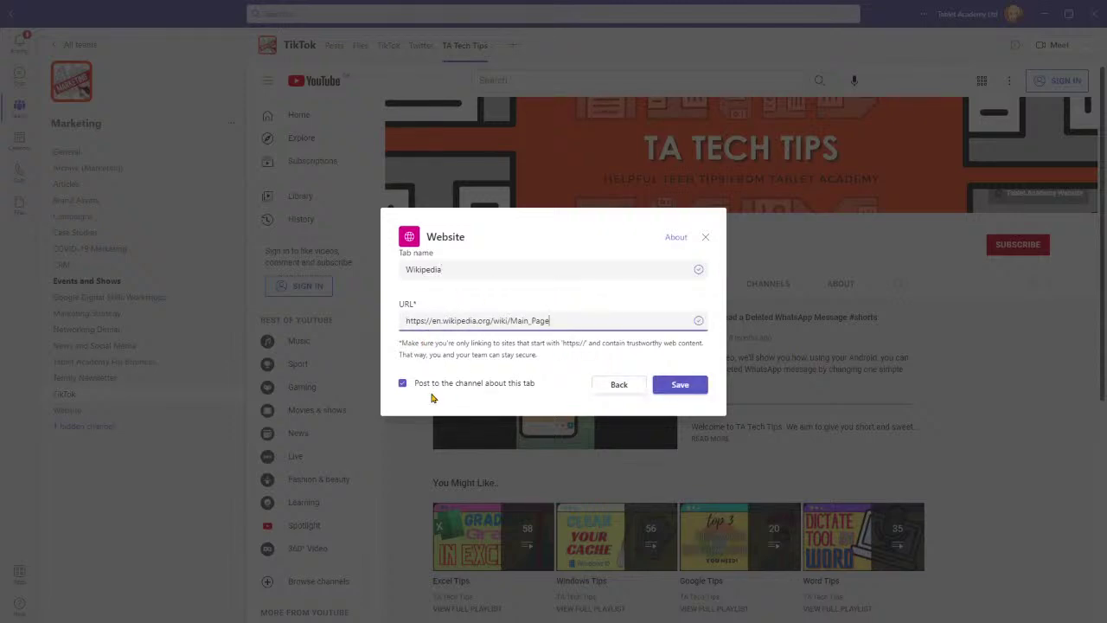
{"action": "left_click", "coordinate": [402, 382]}
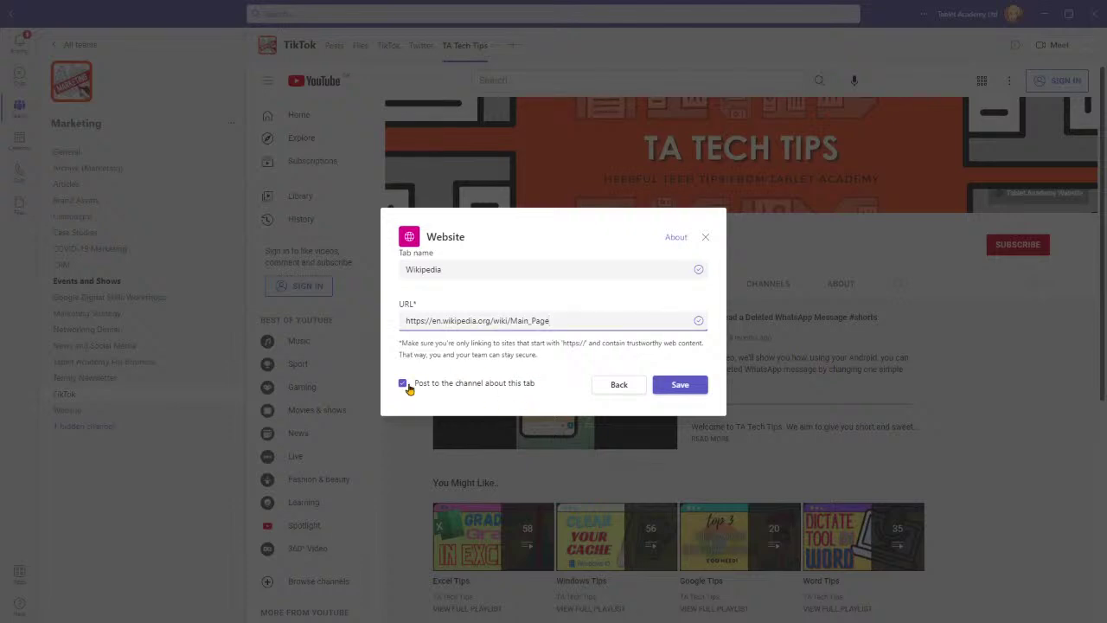
{"action": "left_click", "coordinate": [680, 387]}
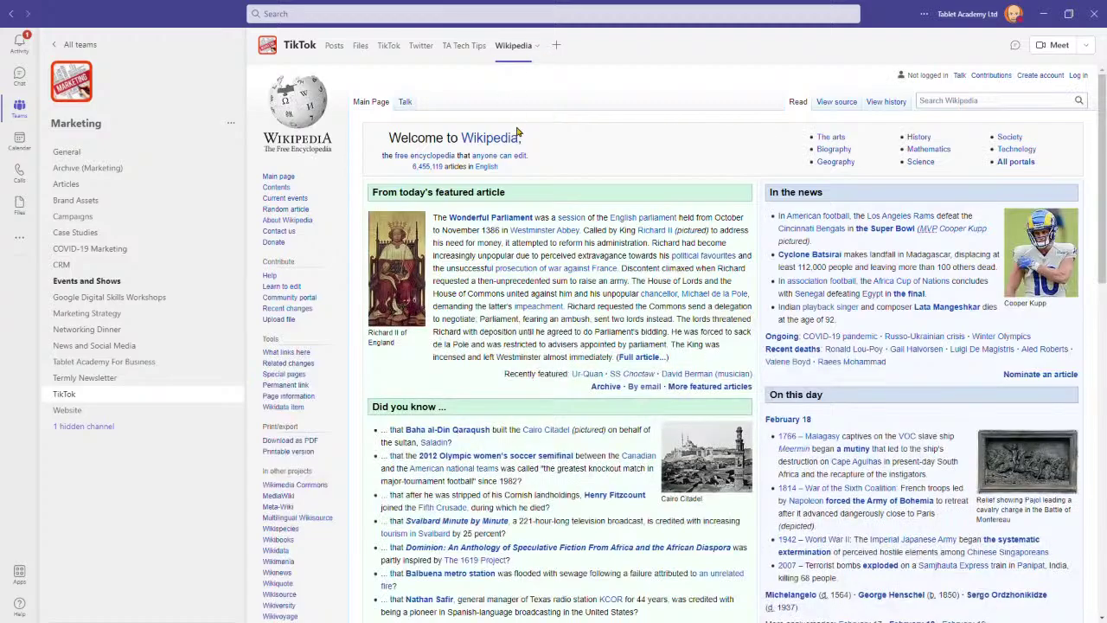
{"action": "scroll", "coordinate": [620, 190], "scroll_direction": "down", "scroll_amount": 8}
{"action": "scroll", "coordinate": [606, 173], "scroll_direction": "up", "scroll_amount": 8}
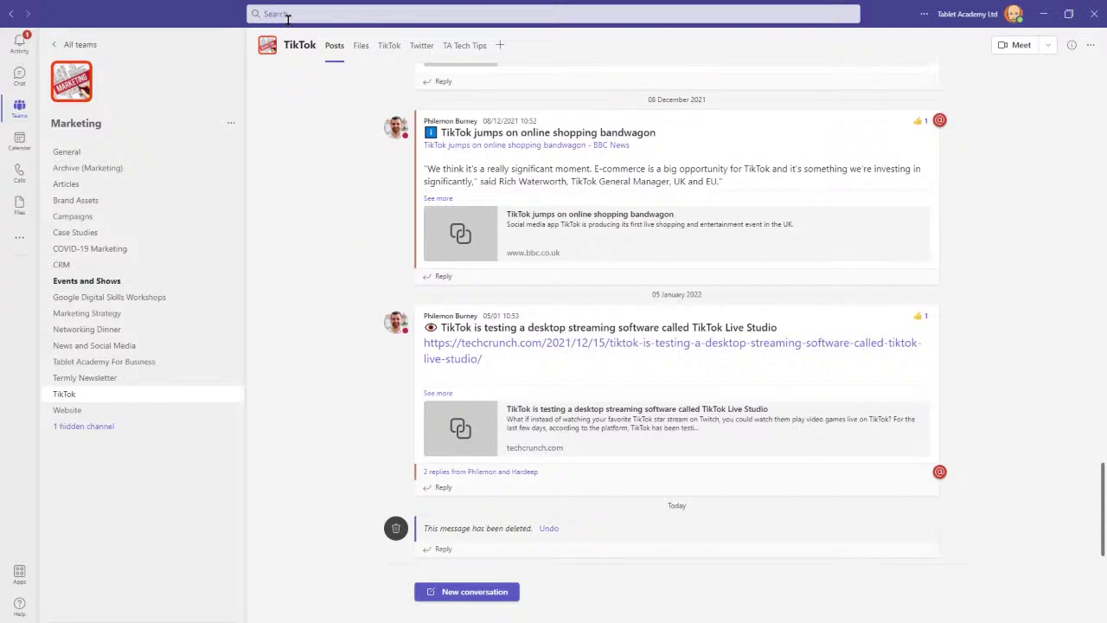
Bring up the list of slash commands and set the status to busy with /busy
{"action": "key", "text": "ctrl+e"}
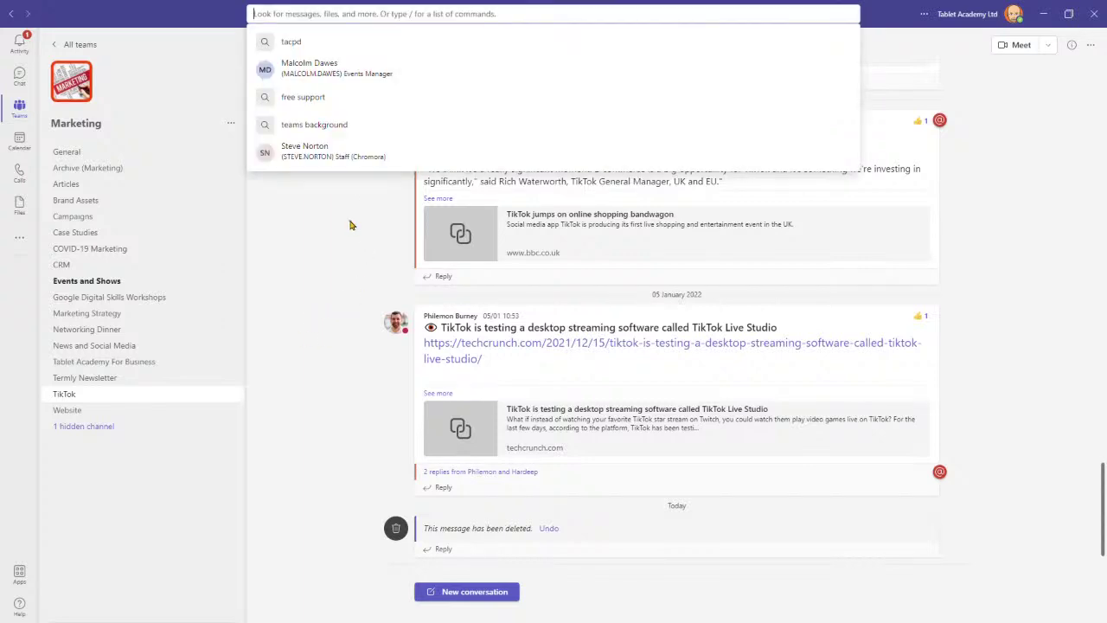
{"action": "type", "text": "/"}
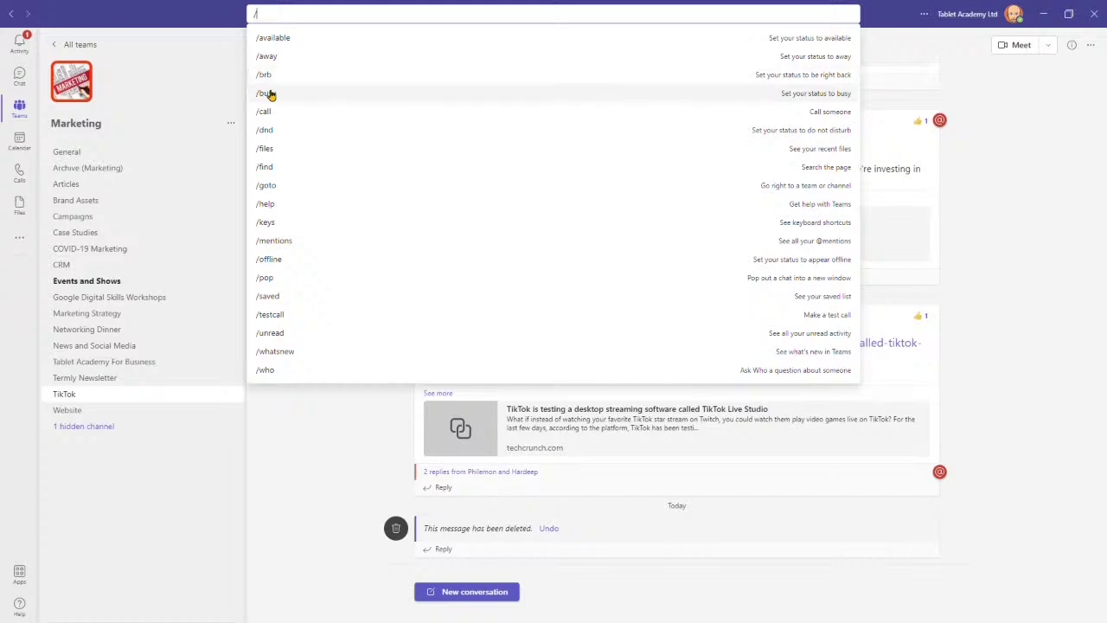
{"action": "left_click", "coordinate": [813, 101]}
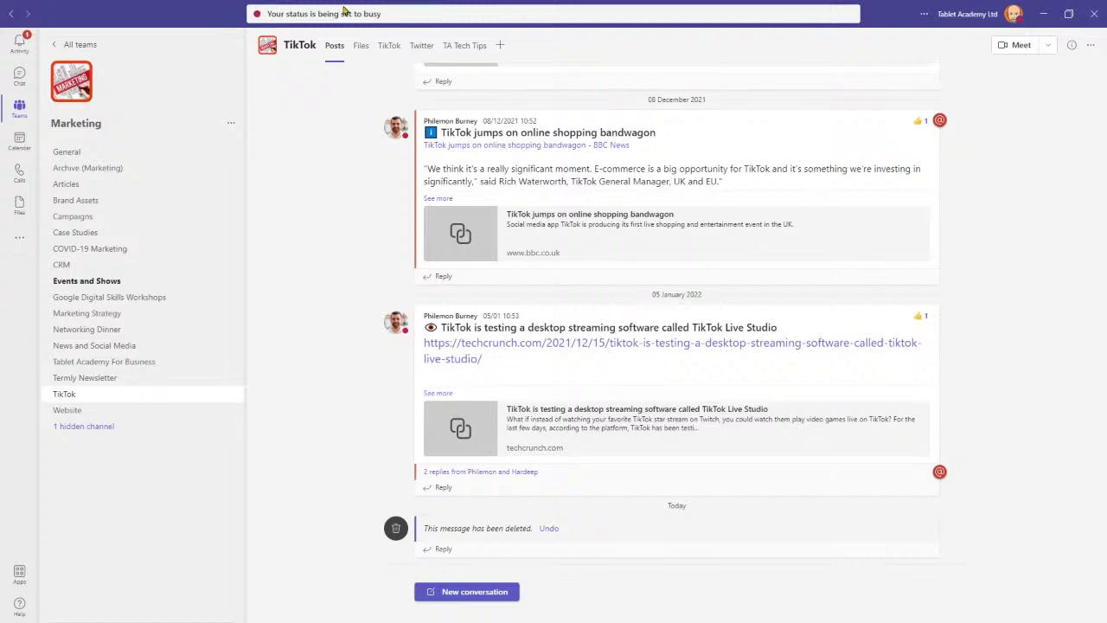
{"action": "left_click", "coordinate": [390, 17]}
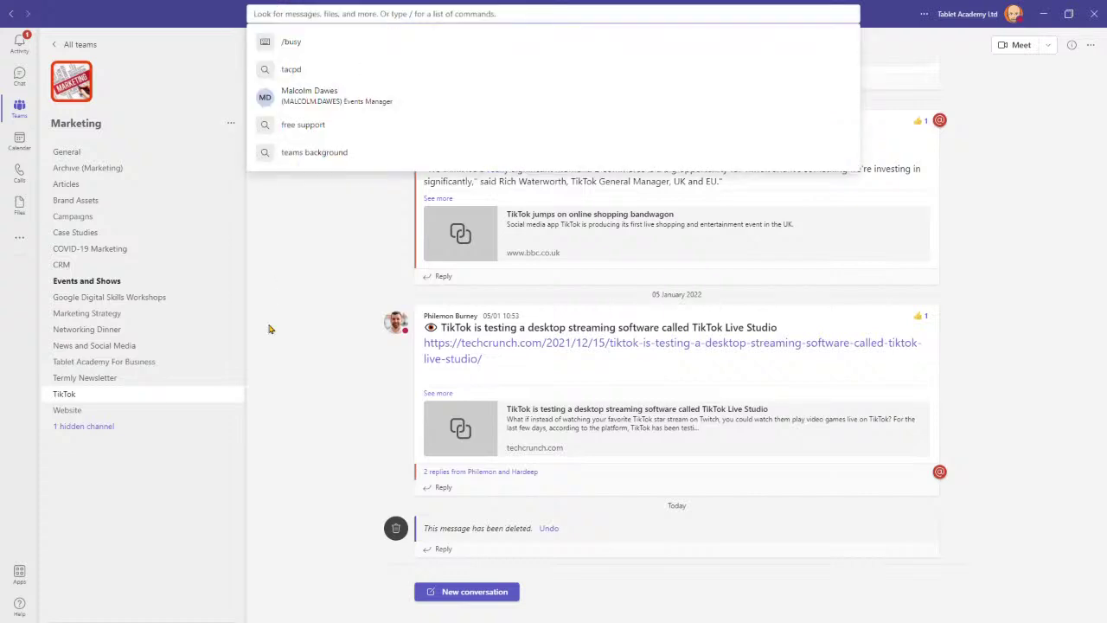
{"action": "left_click", "coordinate": [297, 329]}
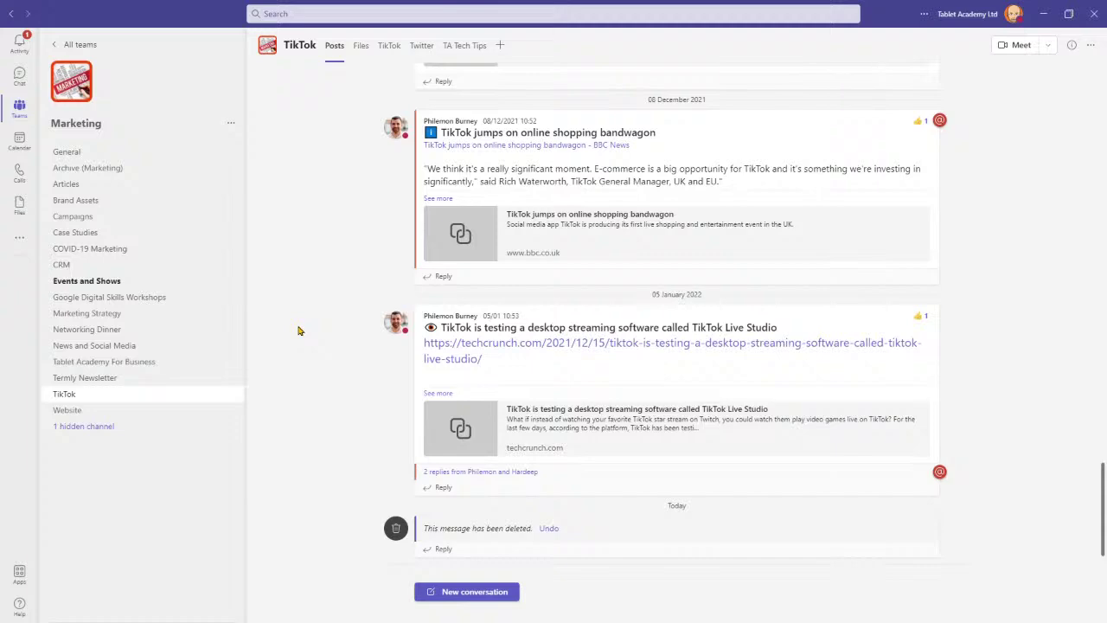
Bring up the keyboard shortcuts list and review the general, navigation, messaging, and meetings, calls and calendar shortcuts
{"action": "key", "text": "ctrl+period"}
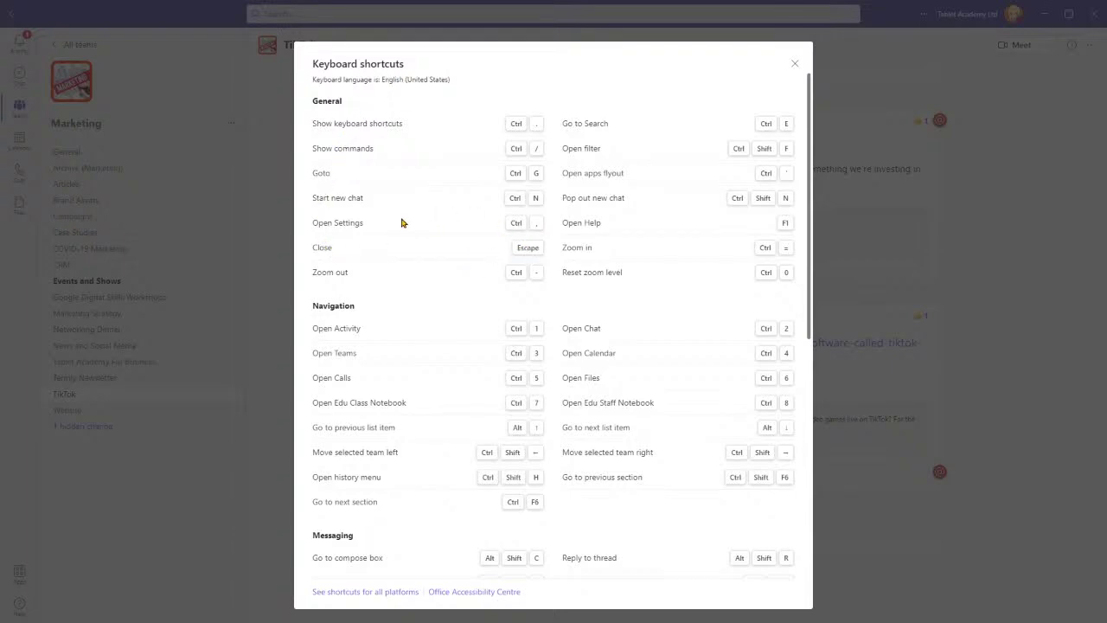
{"action": "scroll", "coordinate": [441, 291], "scroll_direction": "down", "scroll_amount": 3}
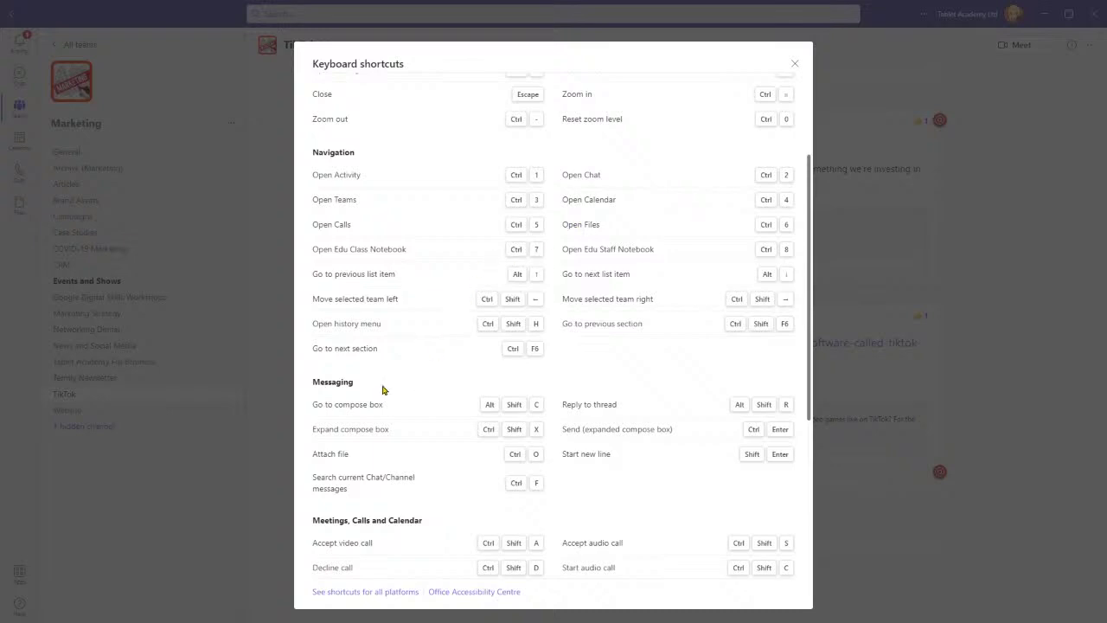
{"action": "scroll", "coordinate": [602, 530], "scroll_direction": "down", "scroll_amount": 5}
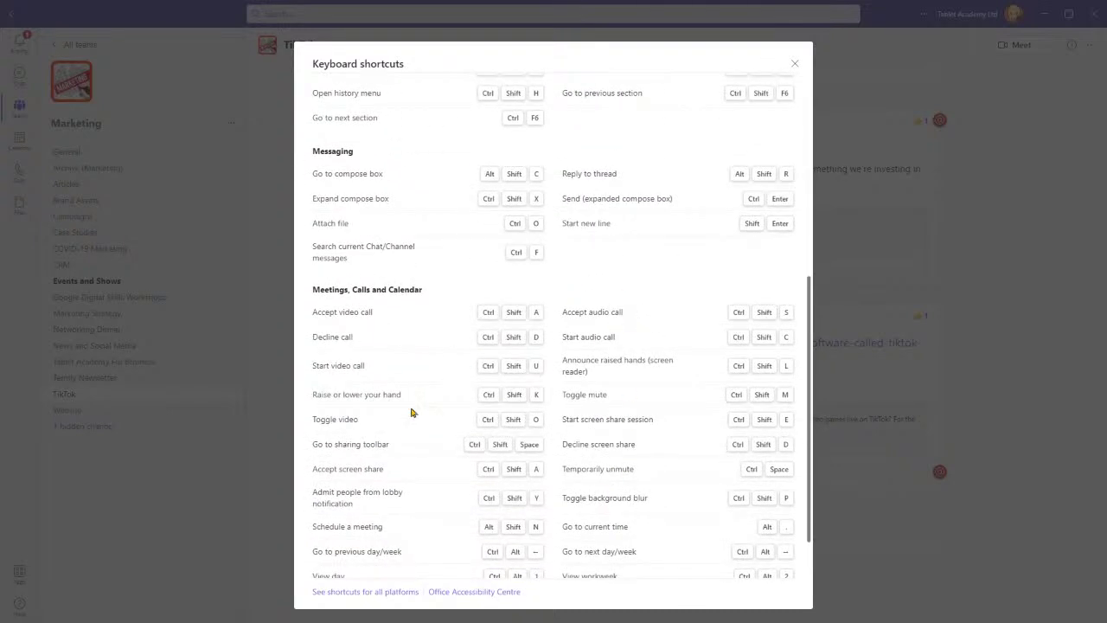
{"action": "scroll", "coordinate": [410, 448], "scroll_direction": "down", "scroll_amount": 2}
{"action": "scroll", "coordinate": [411, 448], "scroll_direction": "up", "scroll_amount": 10}
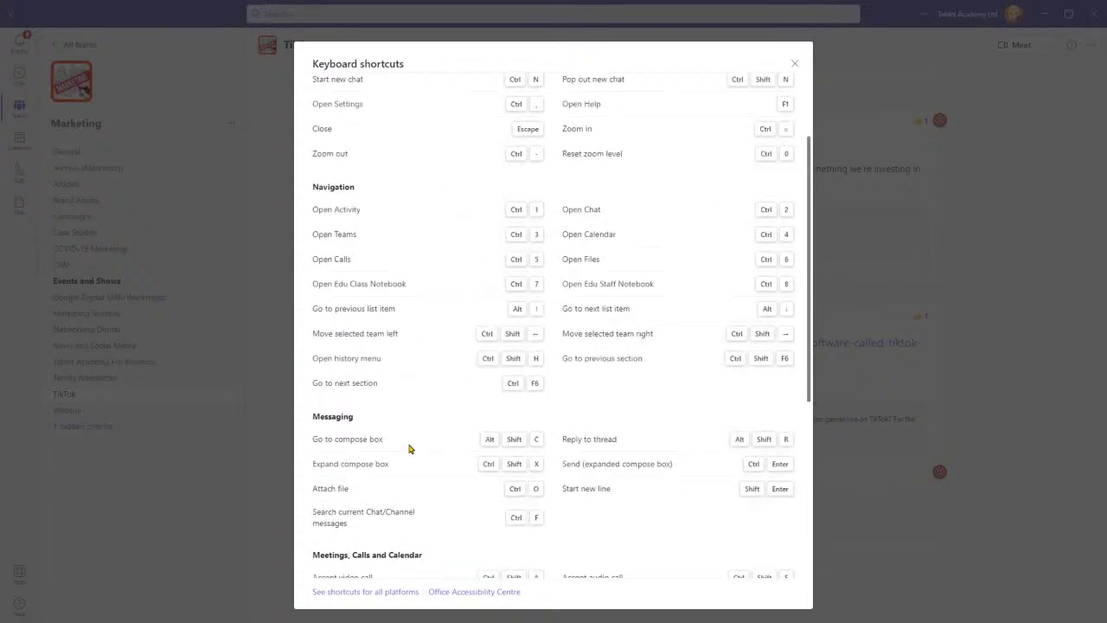
{"action": "scroll", "coordinate": [411, 448], "scroll_direction": "down", "scroll_amount": 8}
{"action": "scroll", "coordinate": [411, 448], "scroll_direction": "down", "scroll_amount": 2}
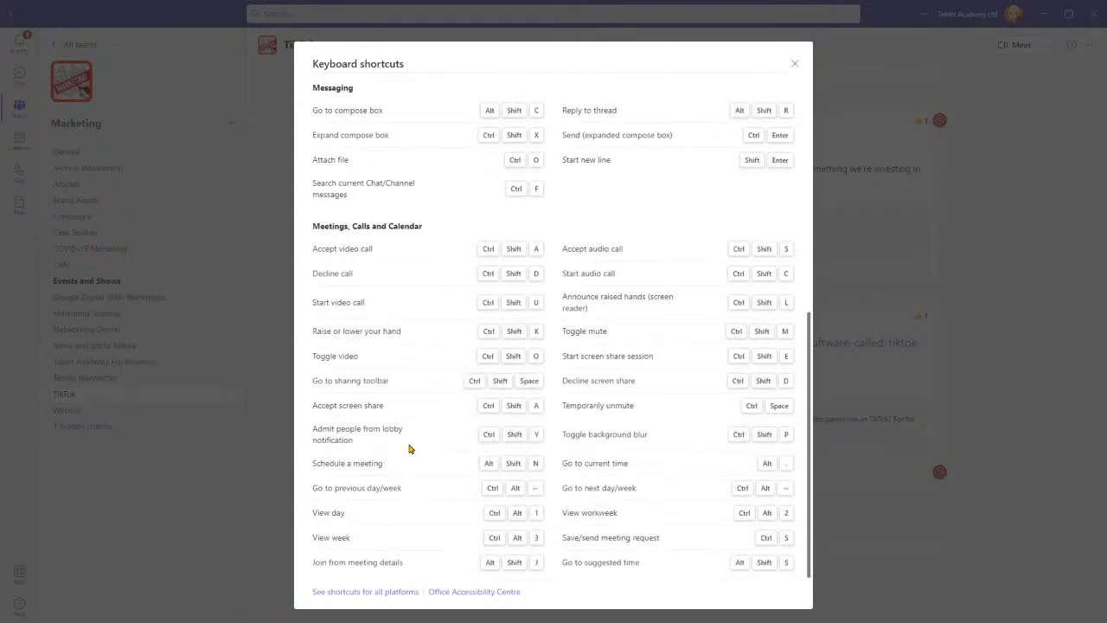